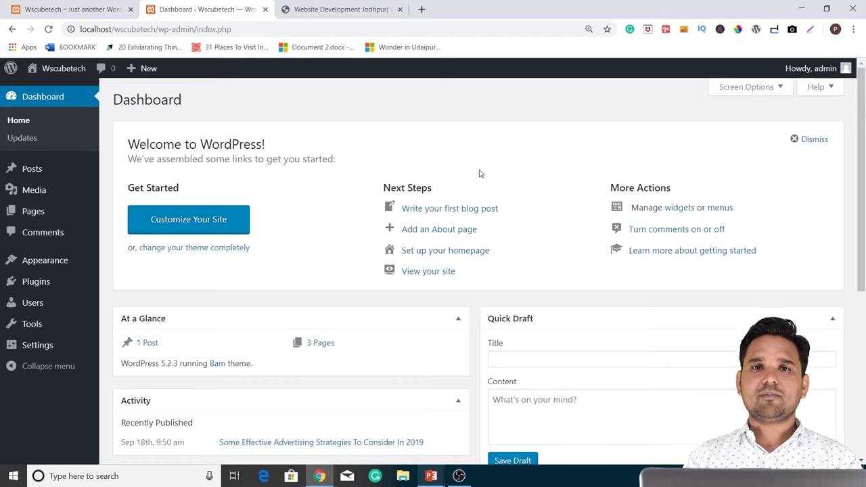
# Open the post categories and add a new category named Business Development, taken from the WsCube Tech blog's category list
pyautogui.moveTo(34, 169)
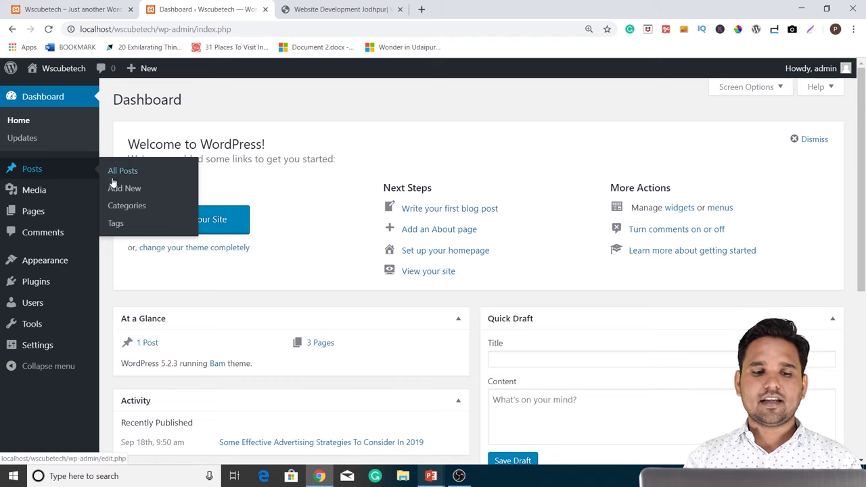
pyautogui.click(134, 211)
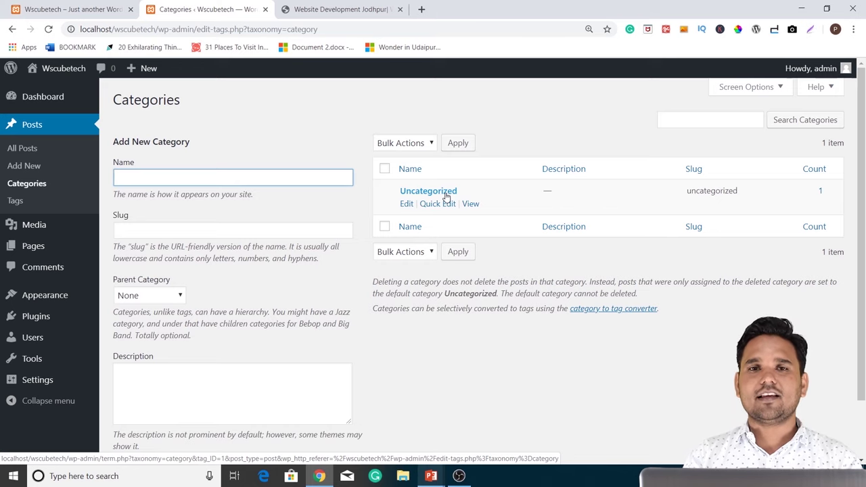
pyautogui.click(344, 8)
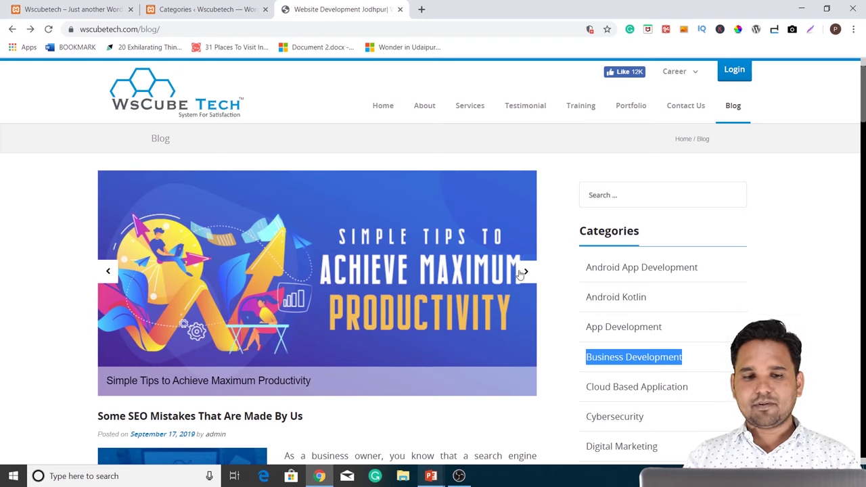
pyautogui.click(200, 9)
pyautogui.write('Business Development')
pyautogui.moveTo(224, 178); pyautogui.dragTo(107, 164)
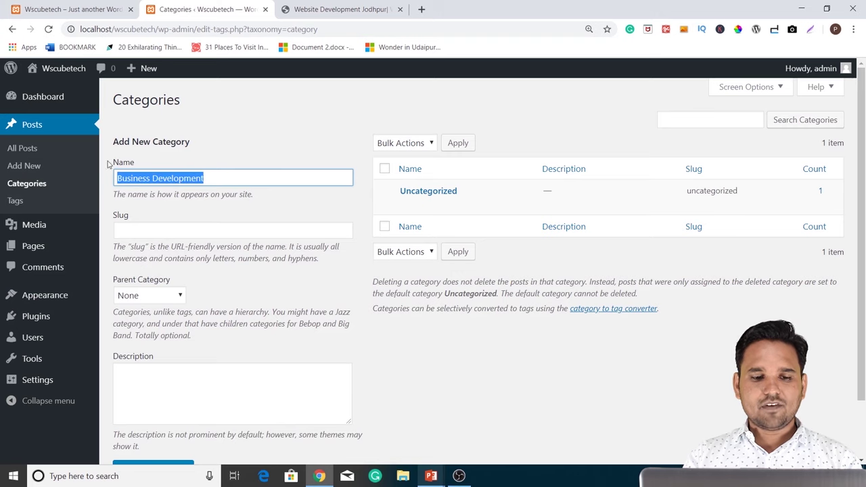
pyautogui.click(273, 129)
pyautogui.scroll(-1, 146, 348)
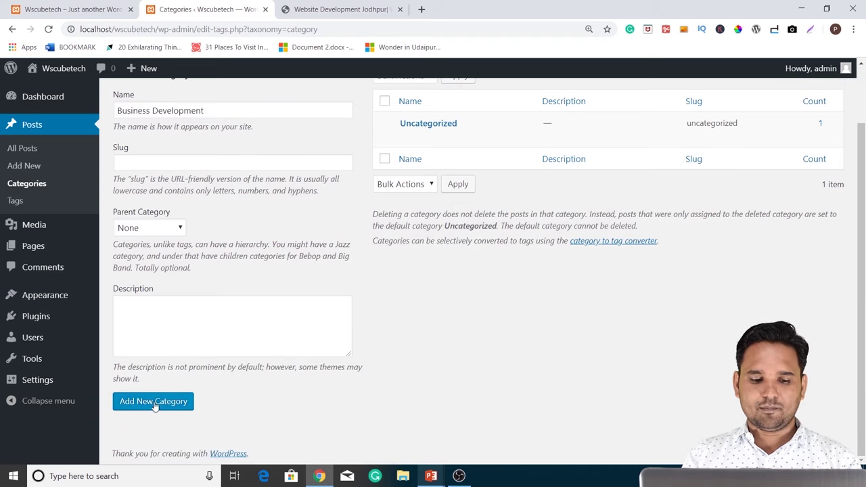
pyautogui.scroll(1, 600, 344)
pyautogui.moveTo(418, 208)
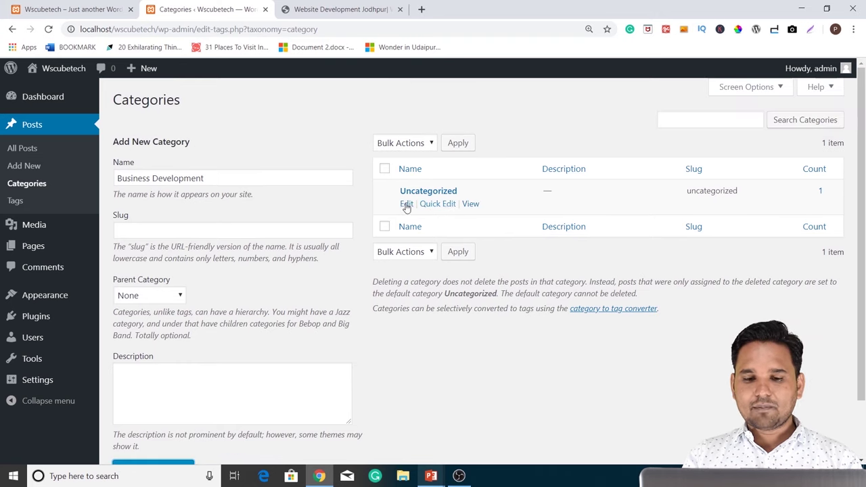
pyautogui.scroll(-1, 413, 194)
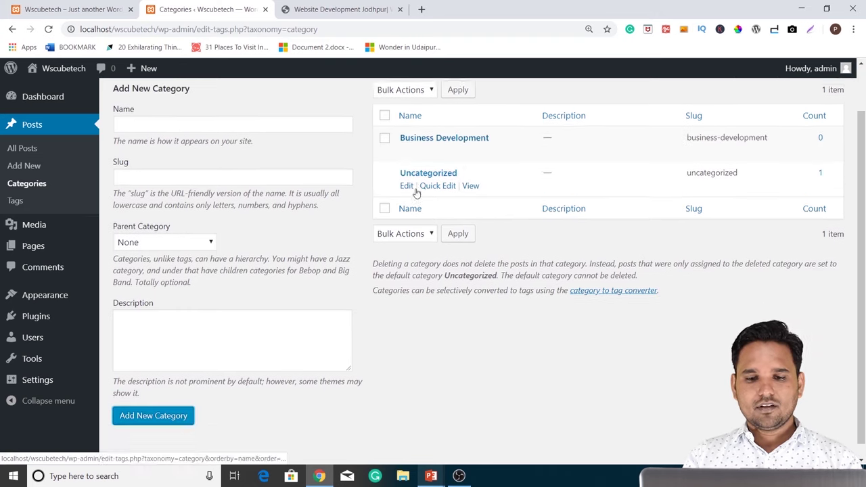
pyautogui.scroll(1, 412, 194)
pyautogui.moveTo(418, 179)
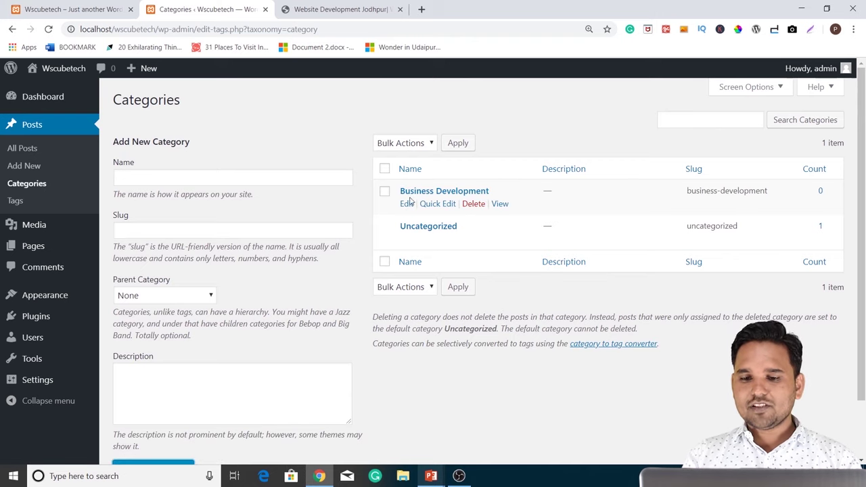
pyautogui.click(155, 381)
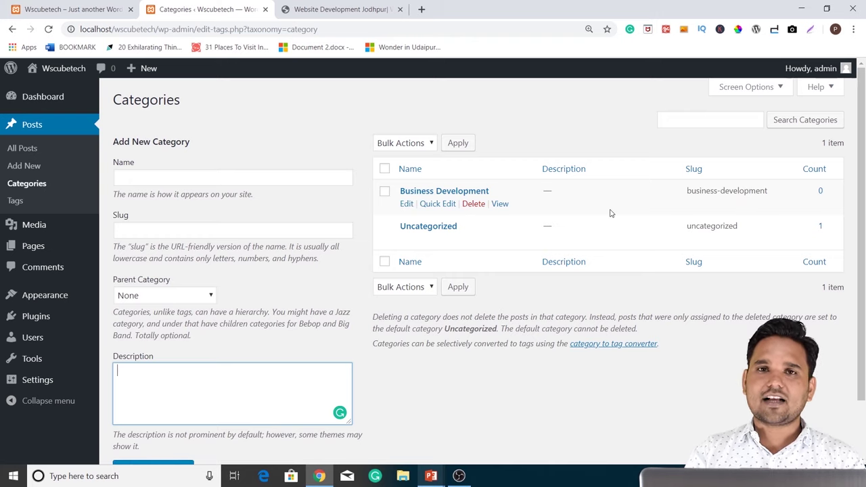
pyautogui.scroll(-1, 480, 214)
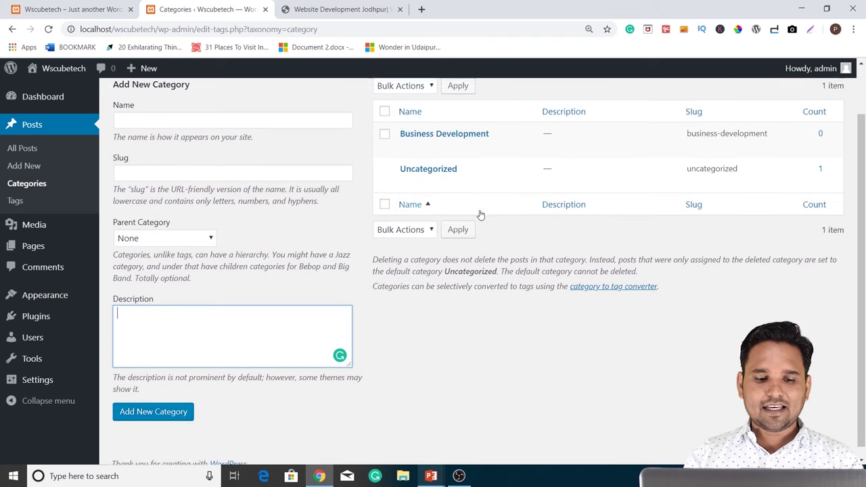
pyautogui.scroll(1, 473, 217)
pyautogui.click(149, 232)
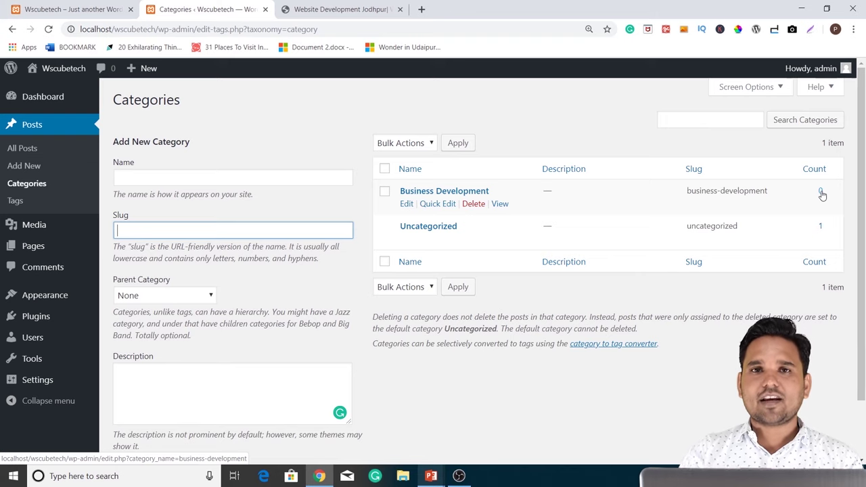
# Copy App Development from the WsCube Tech blog's category list and enter it as the name of a new category
pyautogui.hotkey('ctrl', 'Tab')
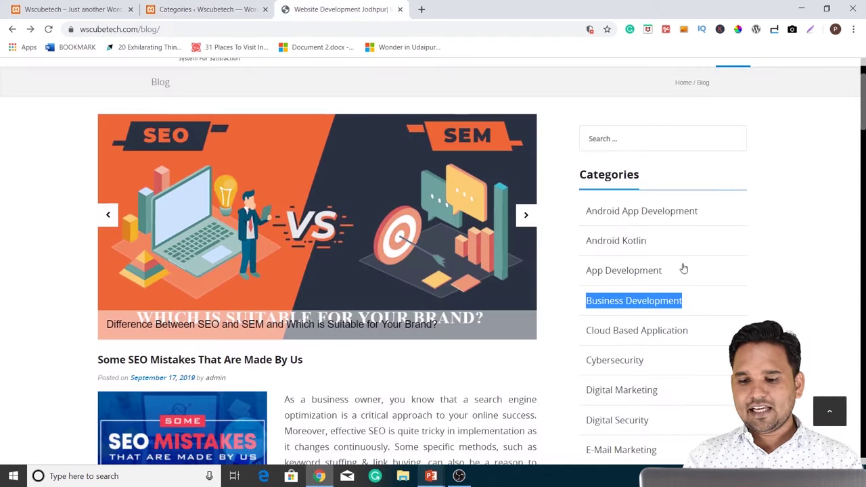
pyautogui.moveTo(662, 270); pyautogui.dragTo(587, 270)
pyautogui.hotkey('ctrl', 'c')
pyautogui.hotkey('ctrl', 'shift', 'Tab')
pyautogui.click(156, 177)
pyautogui.hotkey('ctrl', 'v')
pyautogui.click(157, 218)
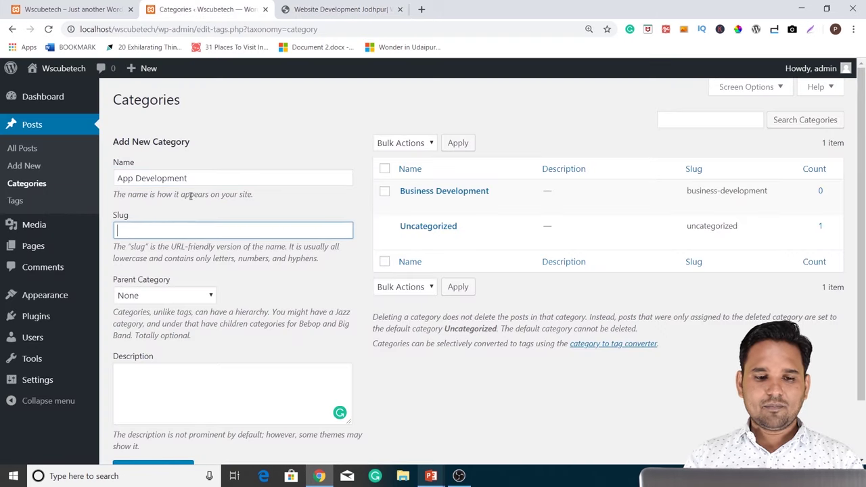
# Check the parent category choices, keep the parent at None, and add the App Development category
pyautogui.scroll(-2, 271, 206)
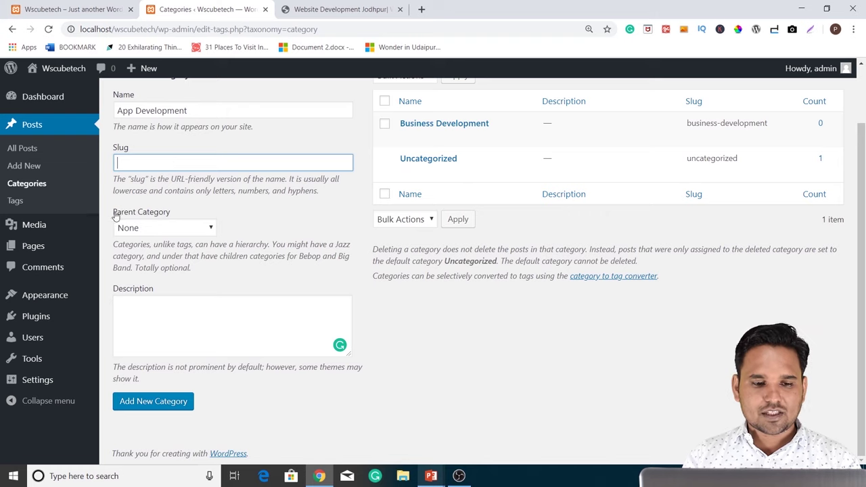
pyautogui.click(133, 233)
pyautogui.click(133, 234)
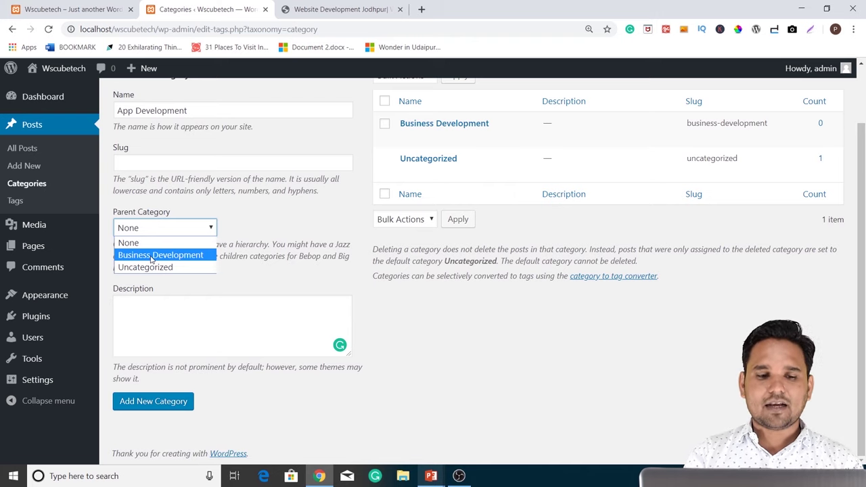
pyautogui.click(287, 220)
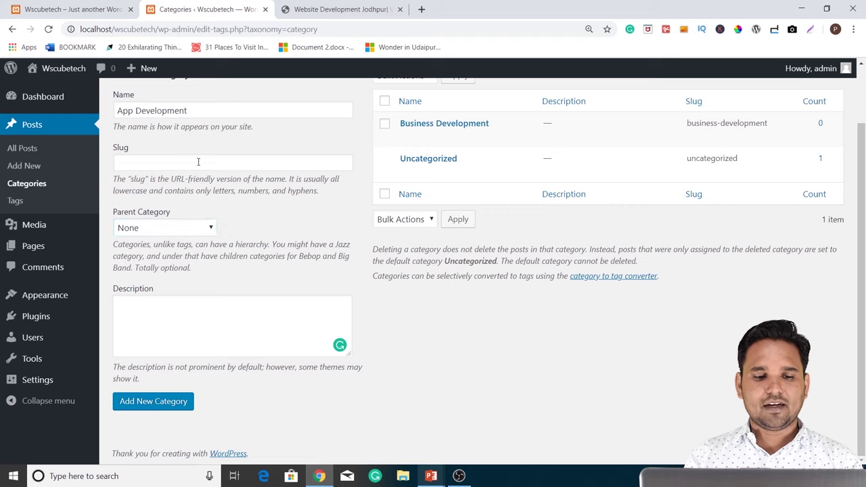
pyautogui.click(154, 404)
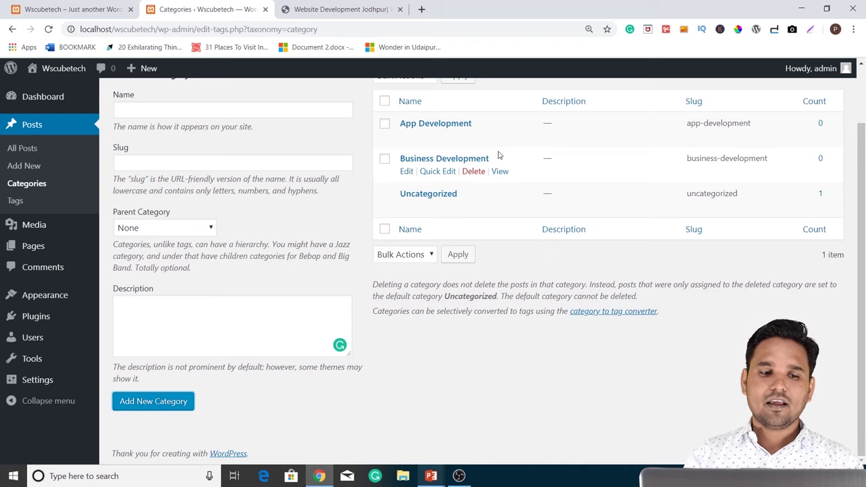
# Open the post "Some Effective Advertising Strategies To Consider In 2019" for editing from the list of all posts
pyautogui.click(22, 147)
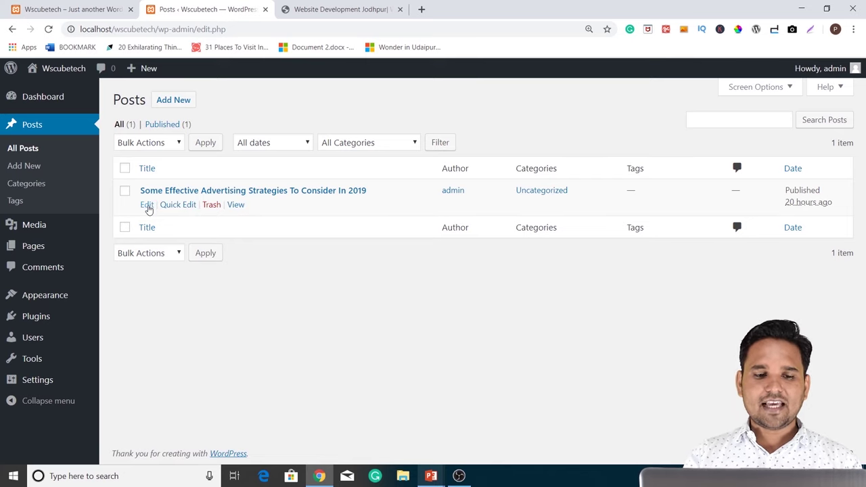
pyautogui.click(146, 205)
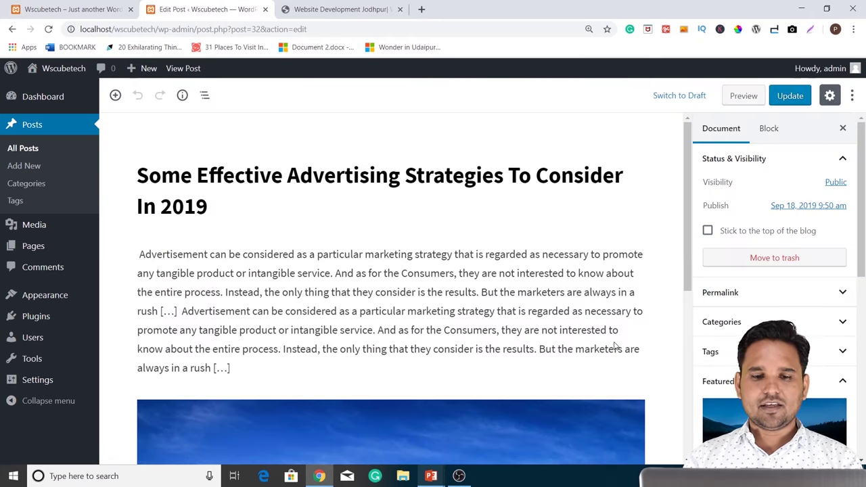
pyautogui.scroll(-1, 396, 270)
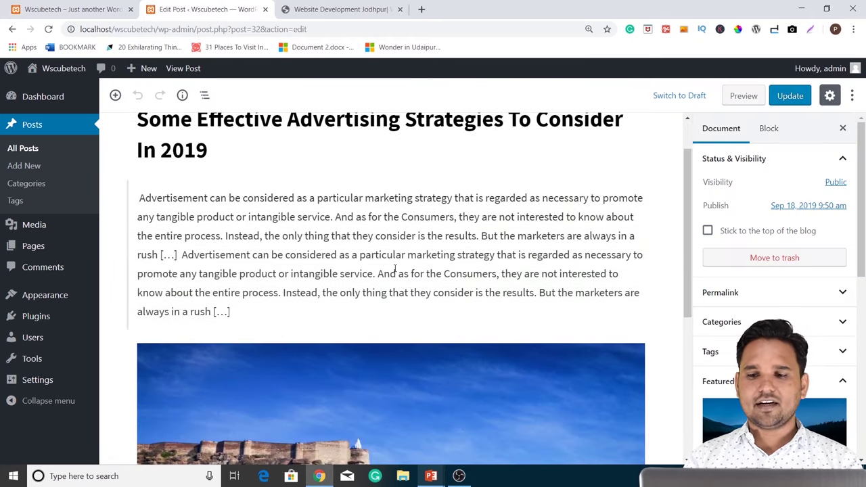
pyautogui.click(732, 131)
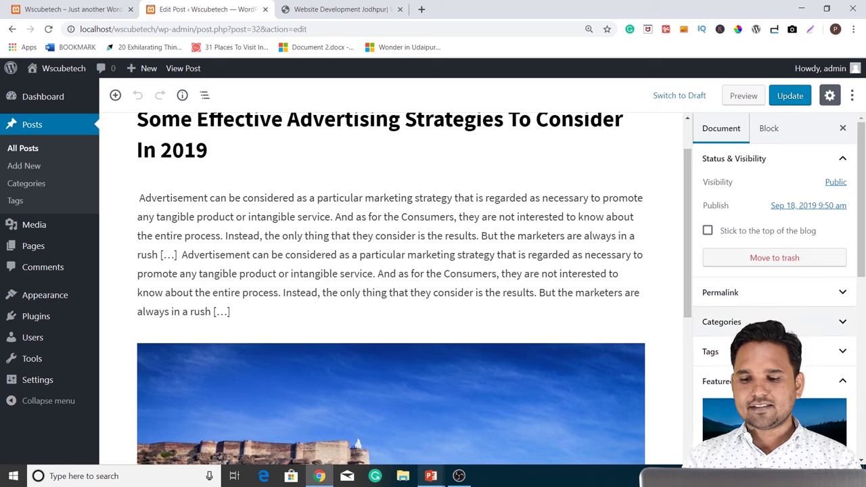
# Change the post's category from Uncategorized to Business Development and update the post
pyautogui.click(843, 322)
pyautogui.scroll(-1, 849, 299)
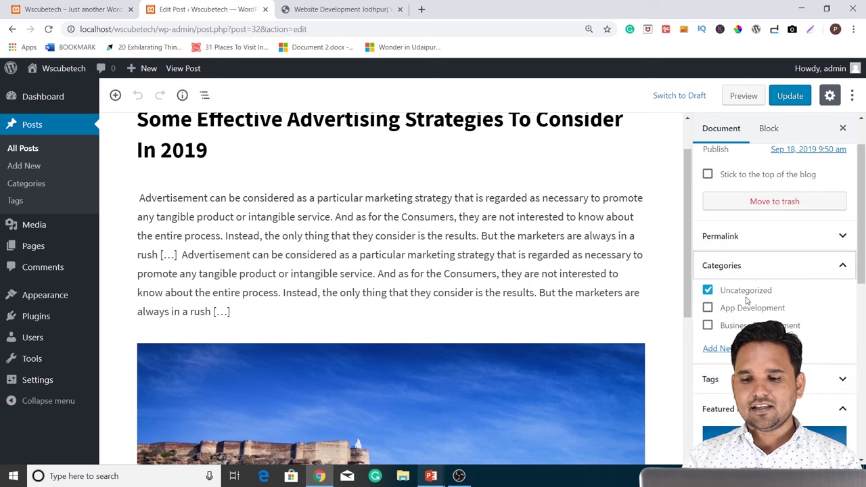
pyautogui.click(708, 290)
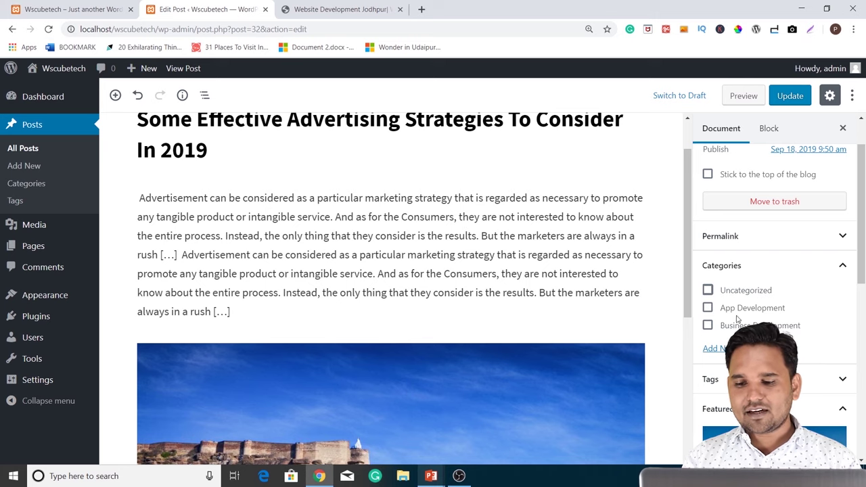
pyautogui.click(708, 326)
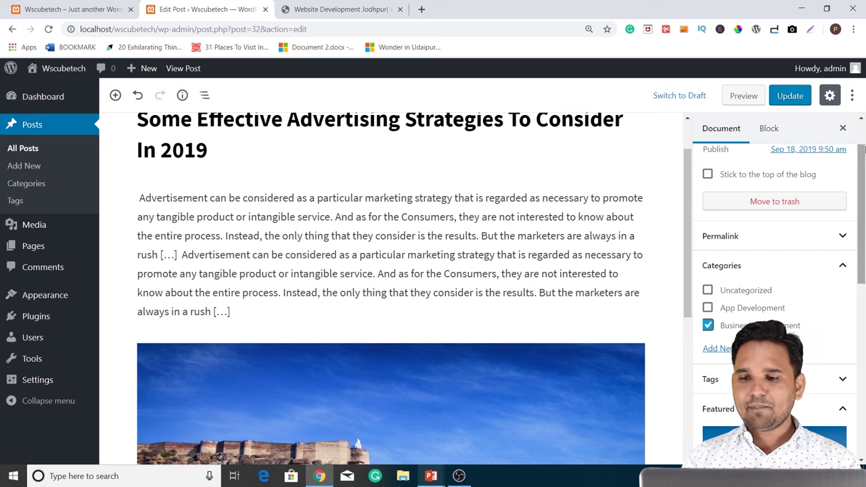
pyautogui.click(791, 95)
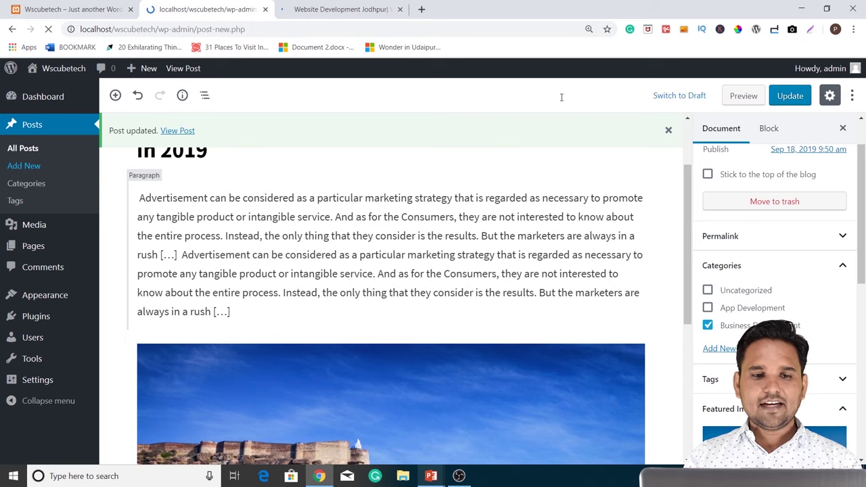
# Start a new post titled "Some Benefits Of Building An App For Every Business", copying the title from the blog's App Development archive
pyautogui.click(70, 164)
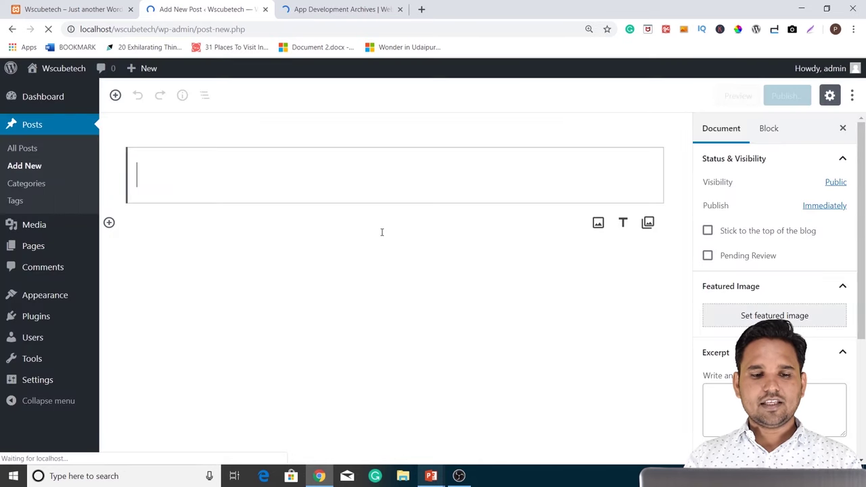
pyautogui.hotkey('ctrl', 'Tab')
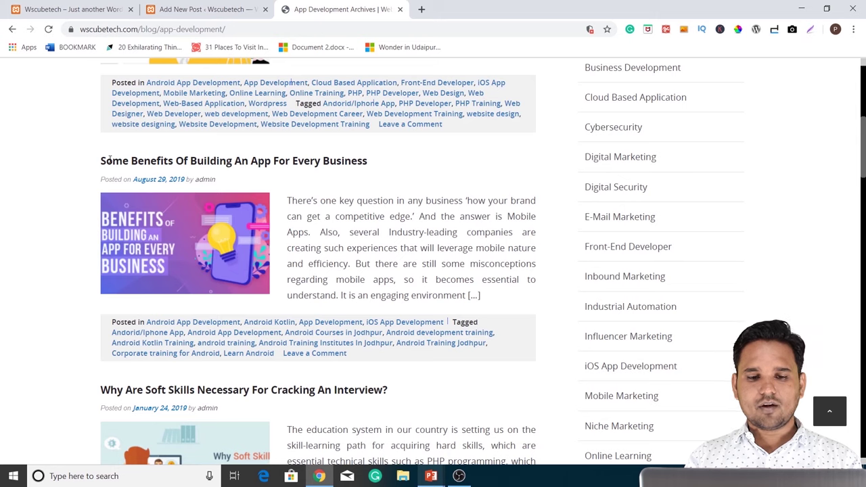
pyautogui.moveTo(368, 160); pyautogui.dragTo(263, 158)
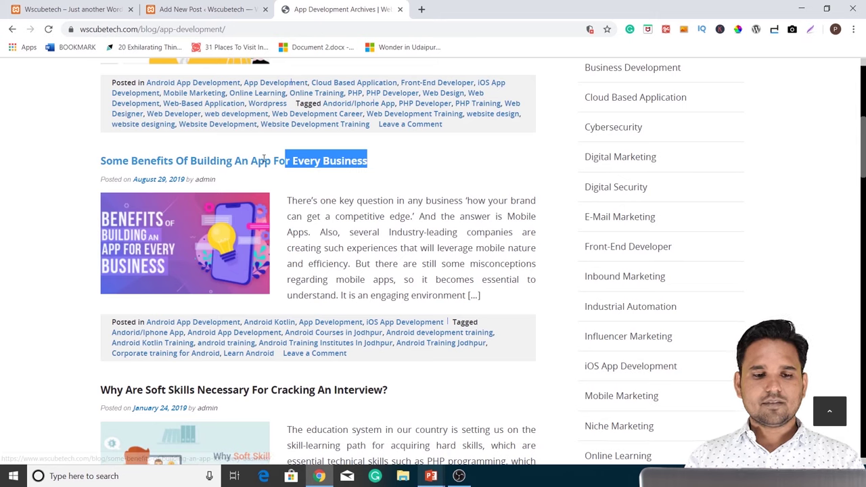
pyautogui.moveTo(263, 159); pyautogui.dragTo(102, 162)
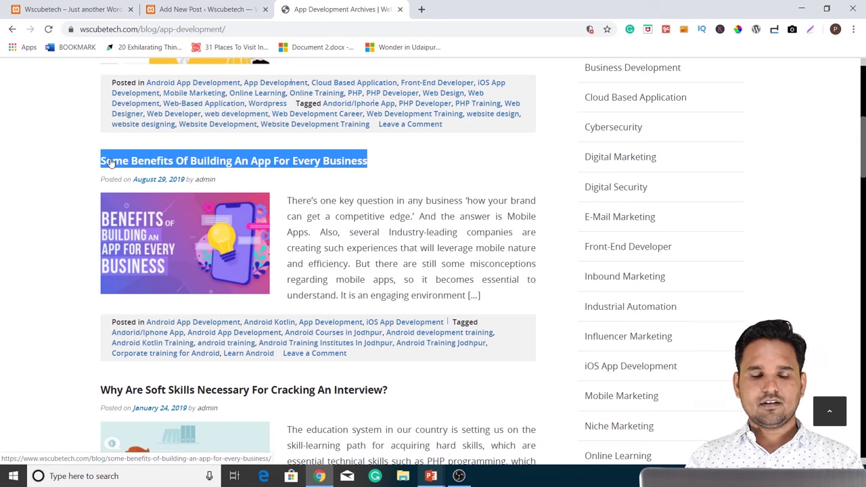
pyautogui.click(170, 12)
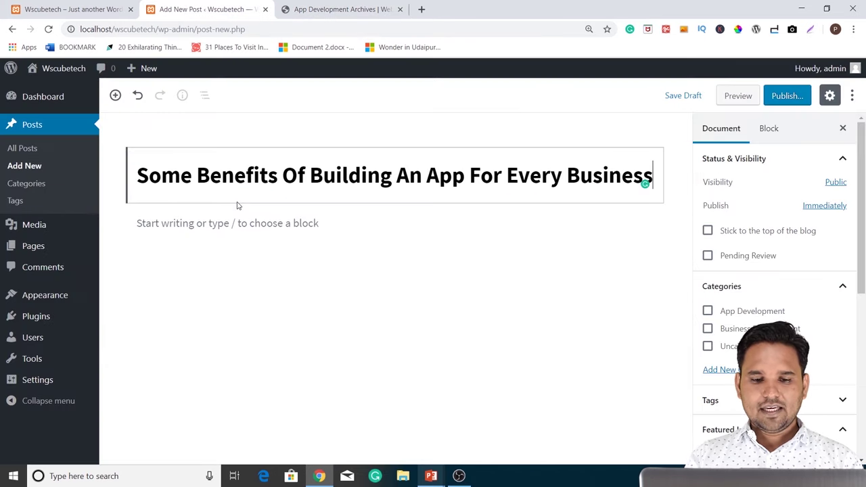
# Copy the same article's excerpt paragraph from the blog and paste it twice as the post body, with an empty block between
pyautogui.hotkey('ctrl', 'Tab')
pyautogui.moveTo(287, 201); pyautogui.dragTo(482, 296)
pyautogui.hotkey('ctrl', 'shift', 'Tab')
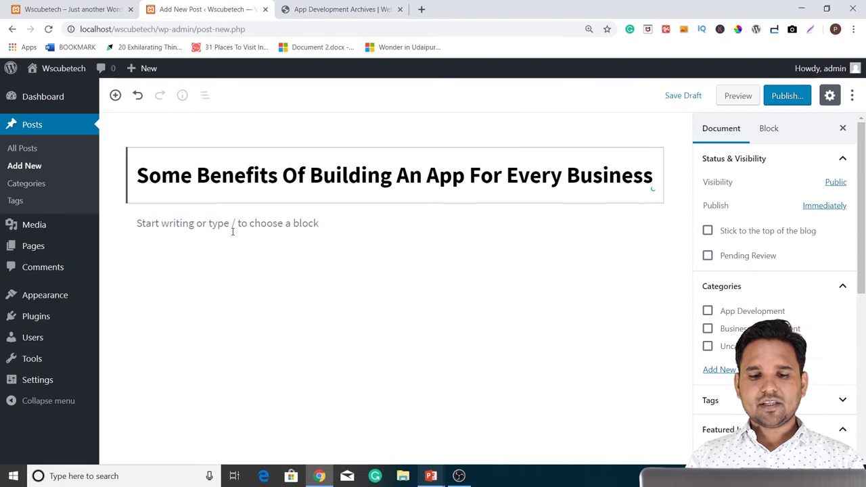
pyautogui.click(233, 232)
pyautogui.hotkey('ctrl', 'v')
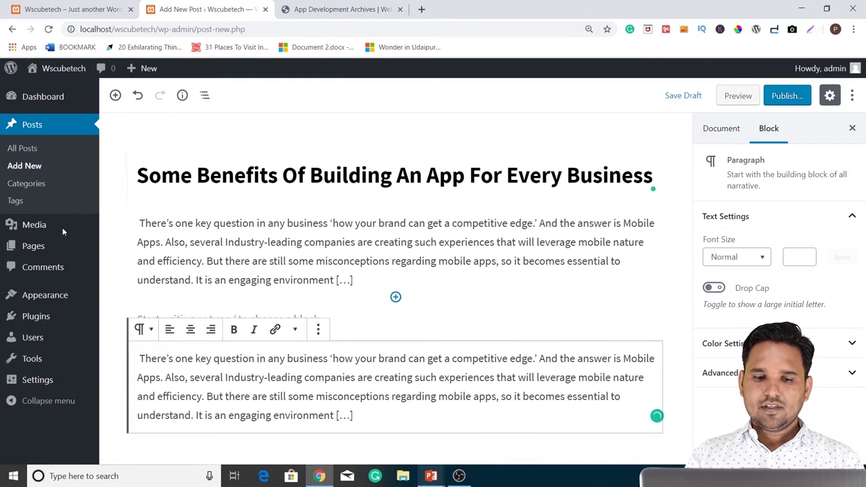
# Set the aerial photo of the blue city from the media library as the new post's featured image
pyautogui.click(732, 135)
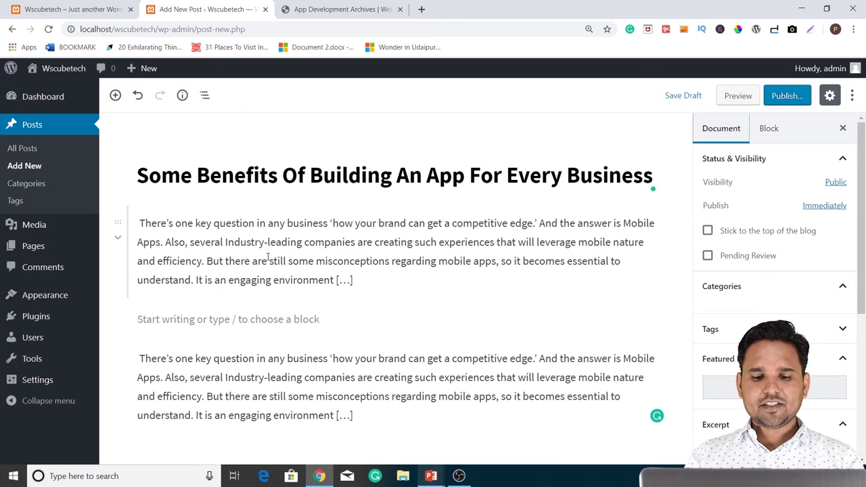
pyautogui.click(296, 315)
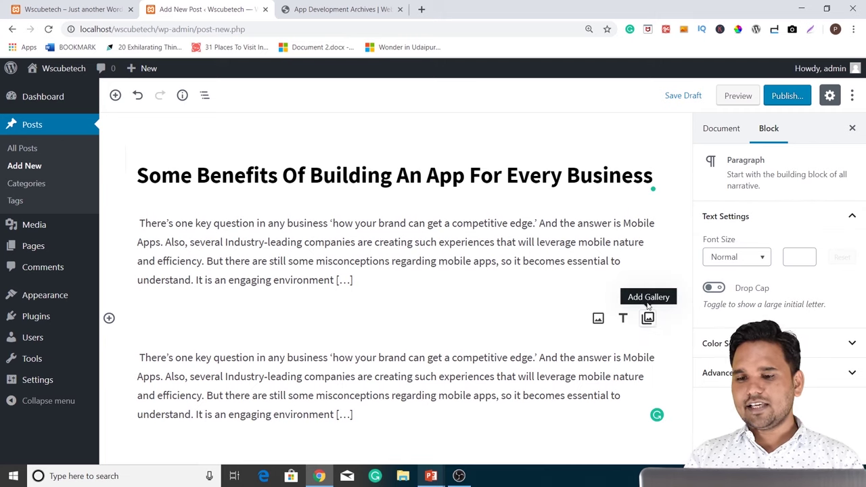
pyautogui.click(670, 295)
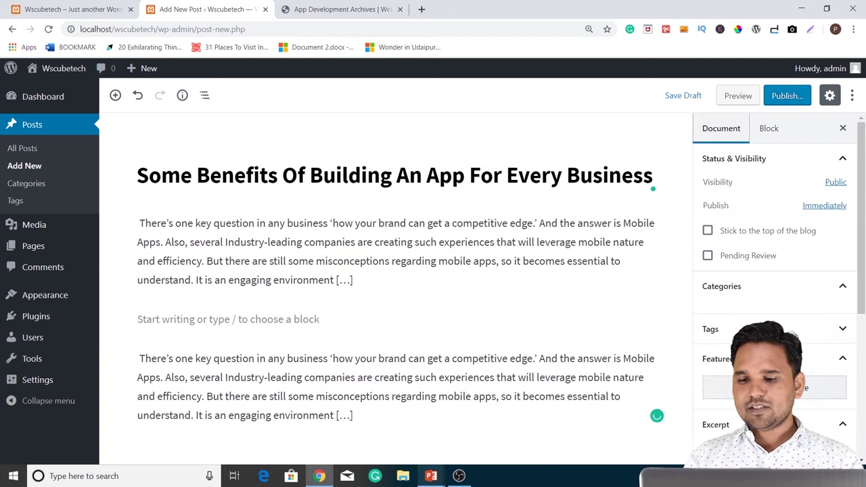
pyautogui.click(775, 388)
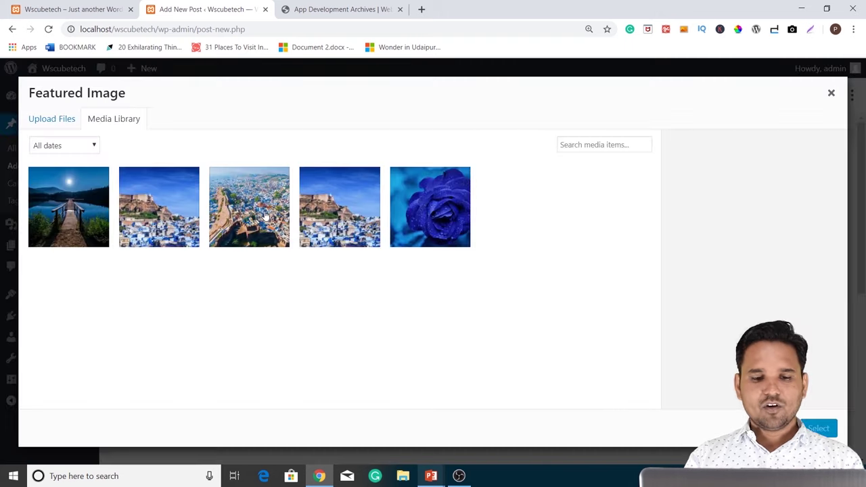
pyautogui.click(219, 209)
pyautogui.click(820, 429)
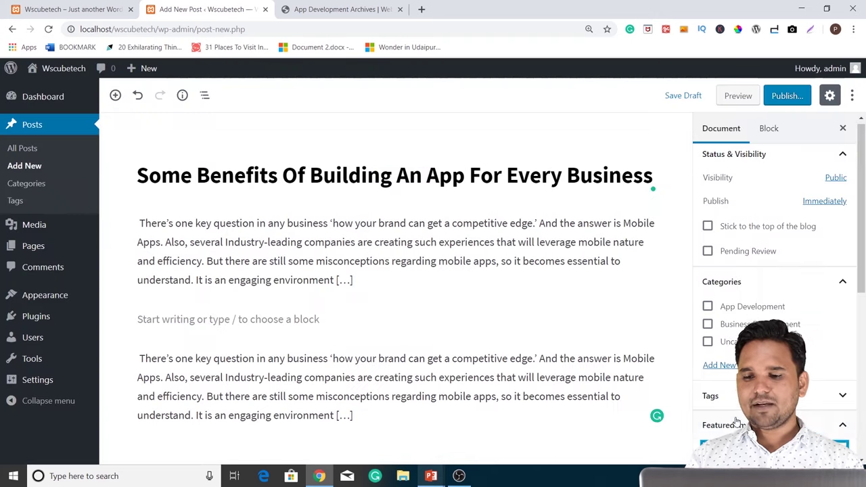
# Assign the post to the App Development category and publish it
pyautogui.click(707, 306)
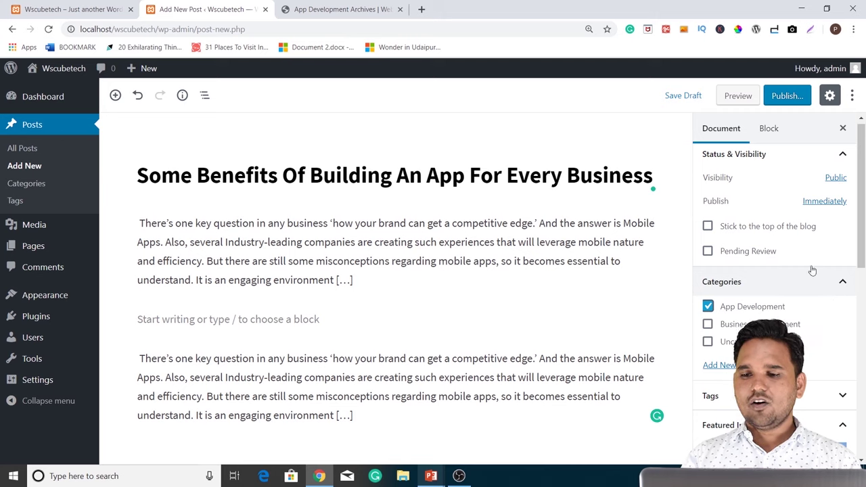
pyautogui.click(787, 96)
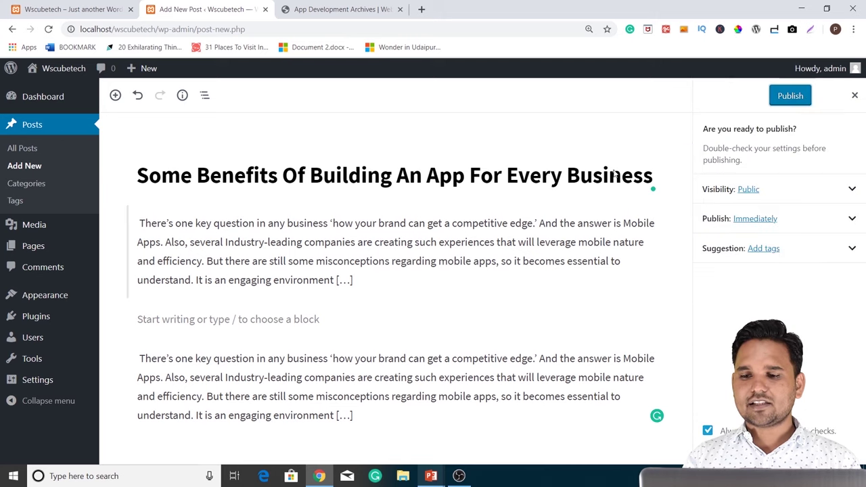
pyautogui.press('Return')
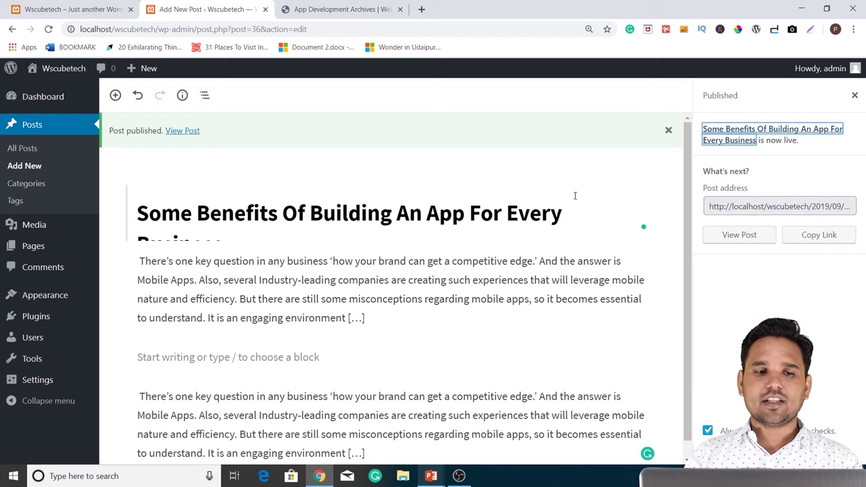
# Reload the site's home page and examine the category labels on the posts and the category list
pyautogui.click(40, 9)
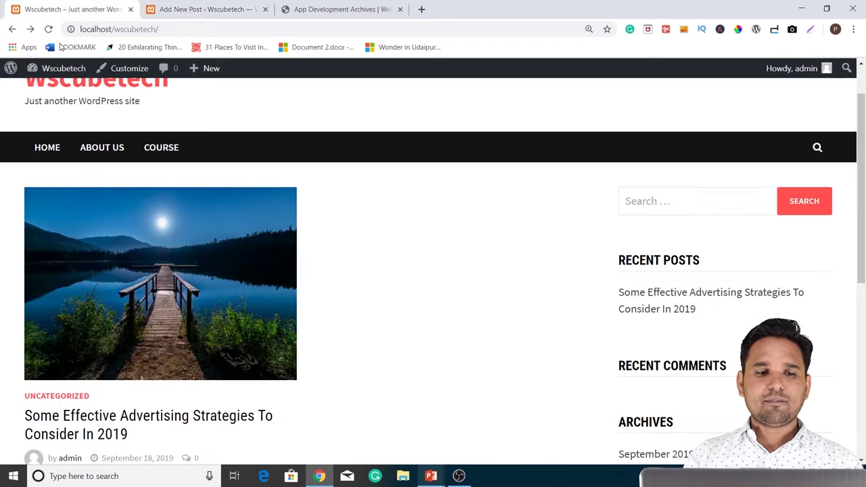
pyautogui.click(48, 29)
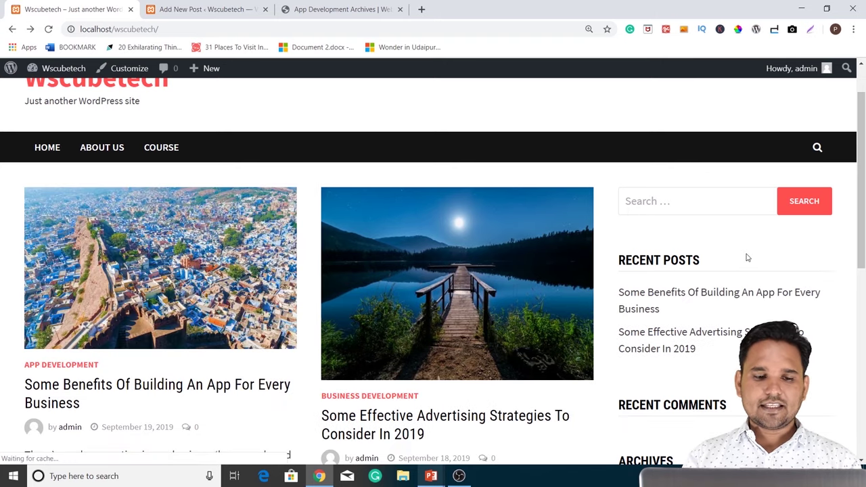
pyautogui.scroll(-1, 99, 279)
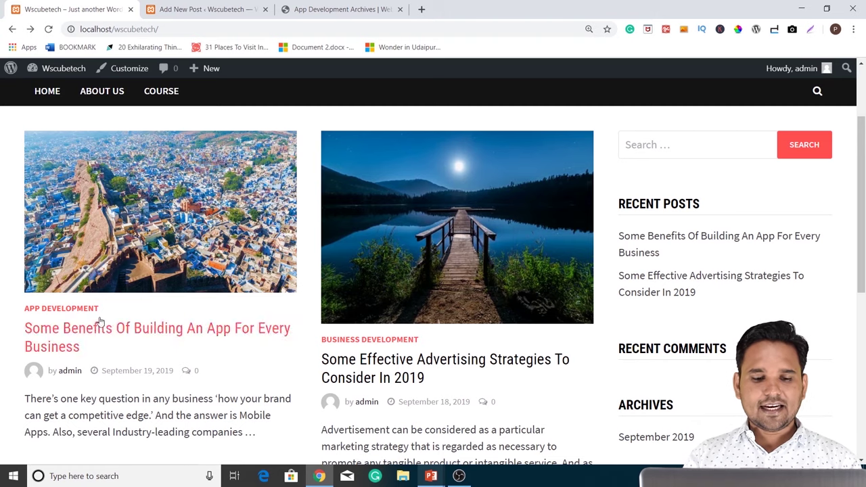
pyautogui.scroll(-2, 121, 312)
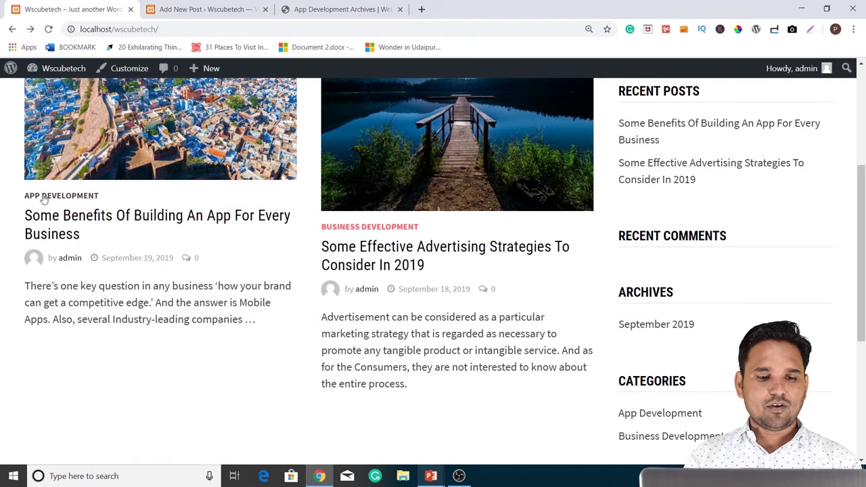
pyautogui.scroll(3, 339, 224)
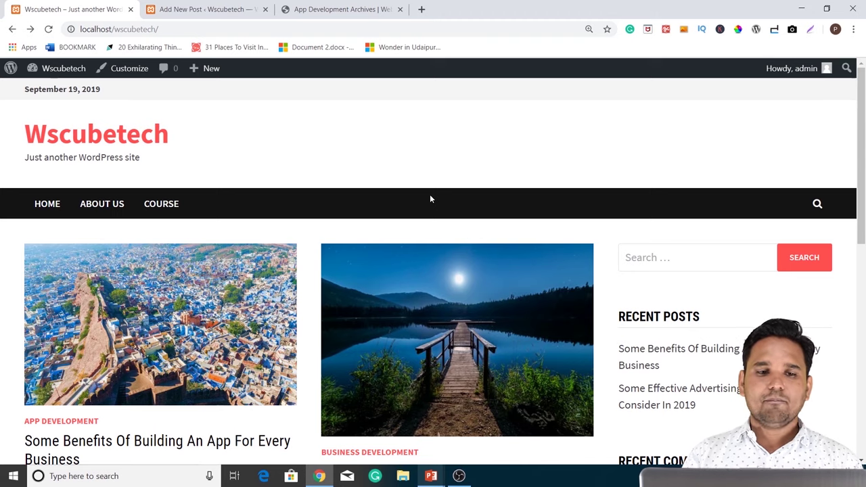
# Add the App Development and Business Development categories to the site's Top Menu and save the menu
pyautogui.click(171, 7)
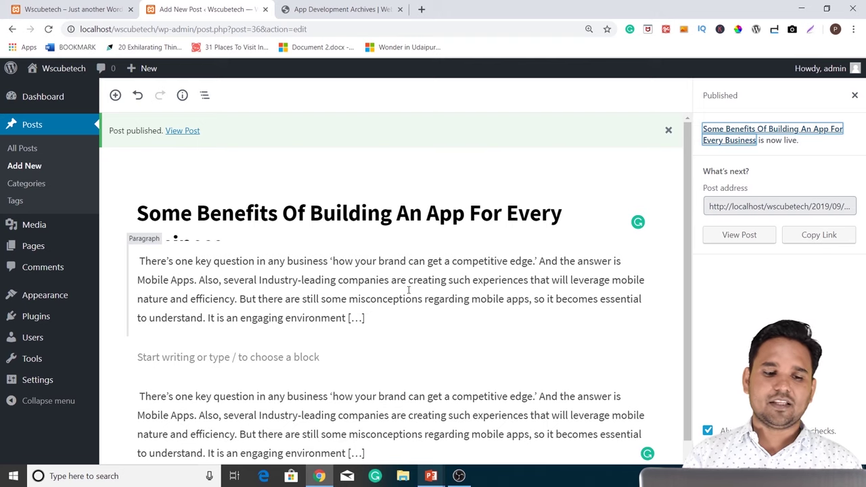
pyautogui.moveTo(54, 302)
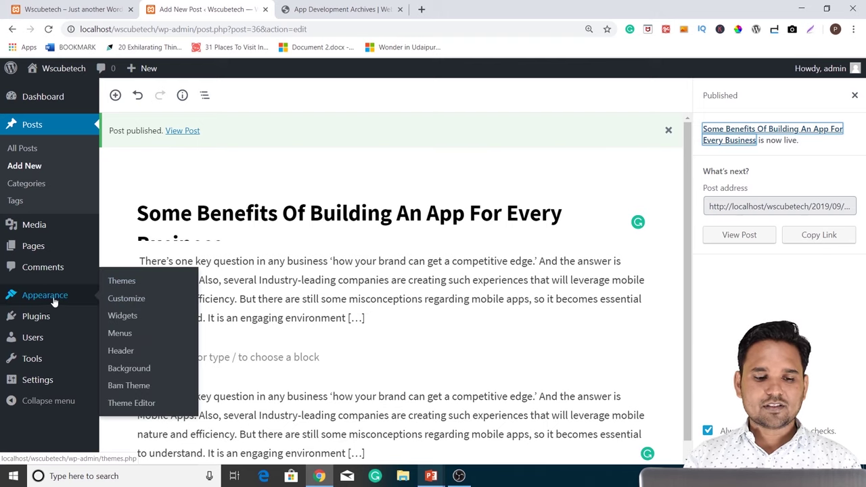
pyautogui.click(126, 335)
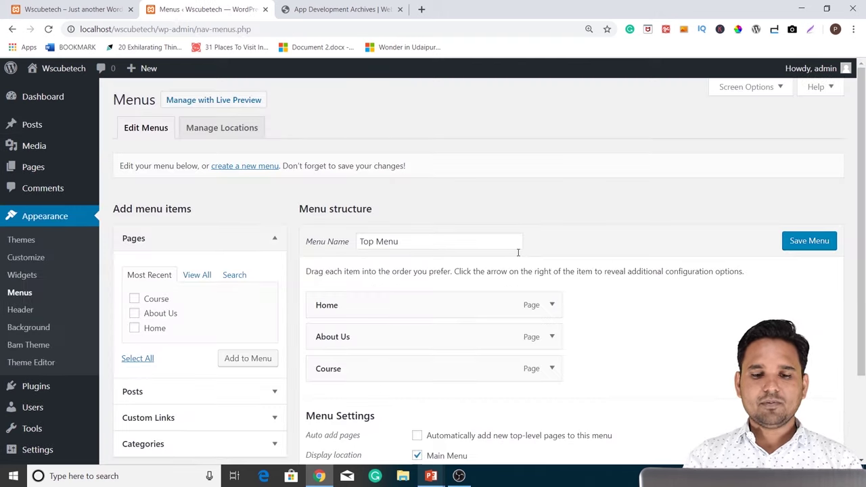
pyautogui.scroll(-3, 542, 264)
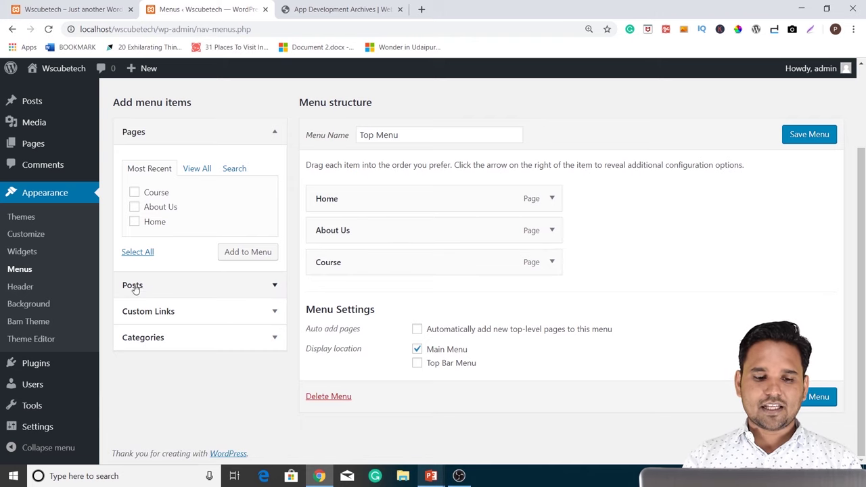
pyautogui.click(156, 339)
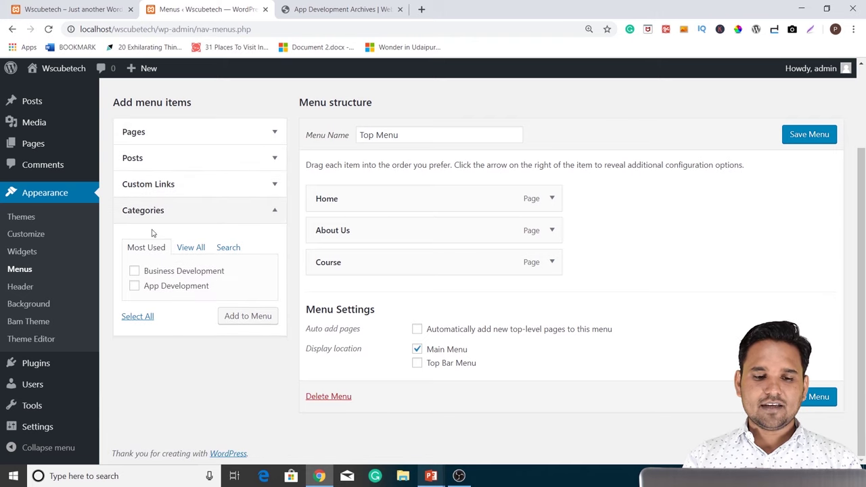
pyautogui.click(134, 287)
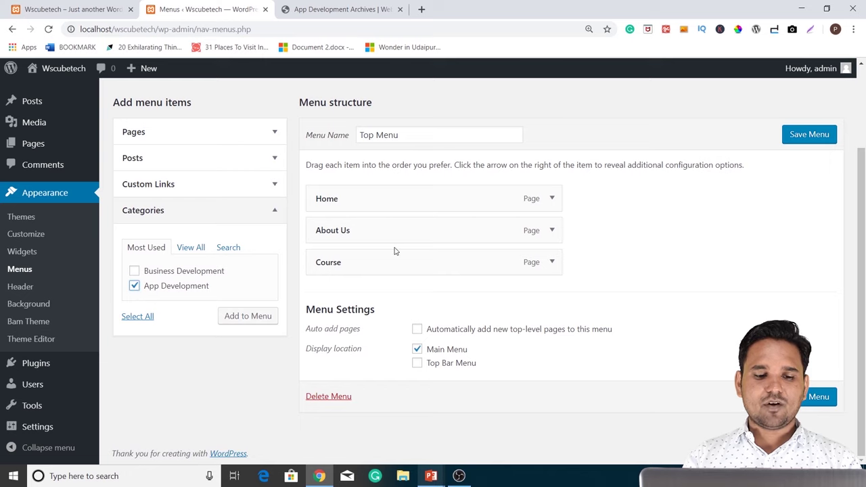
pyautogui.click(134, 271)
pyautogui.click(247, 317)
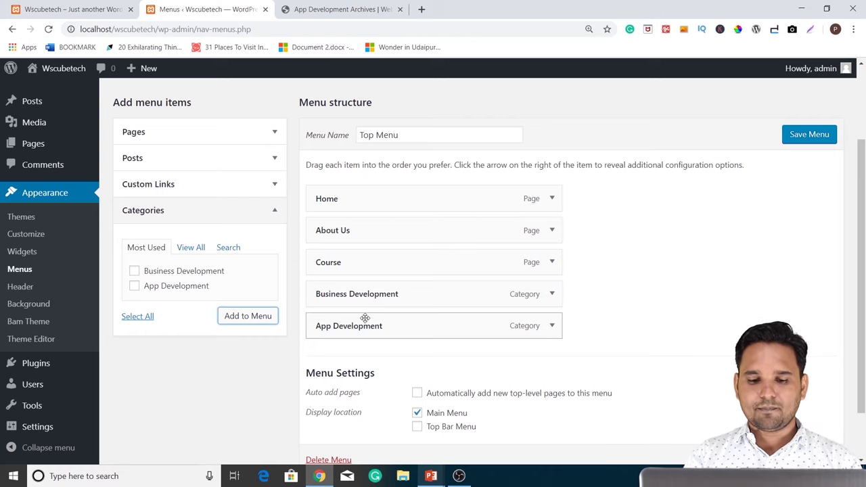
pyautogui.click(794, 138)
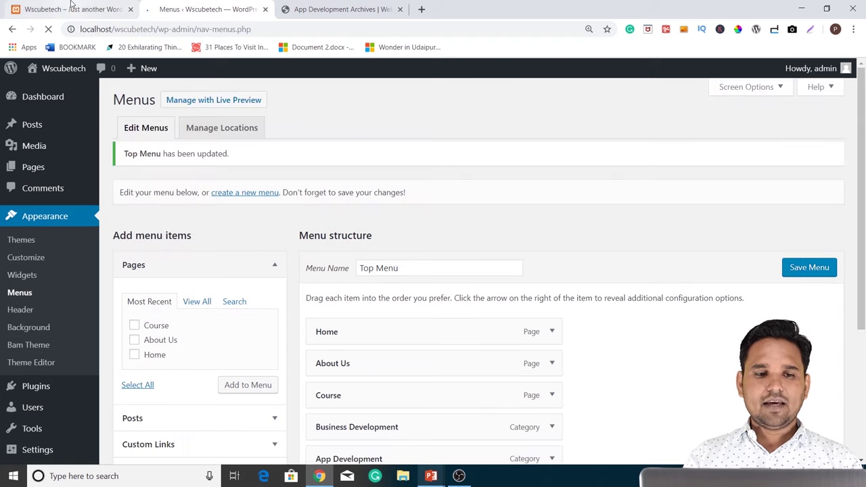
# View the Business Development and App Development category pages through the site's navigation and examine the posts in each
pyautogui.click(71, 8)
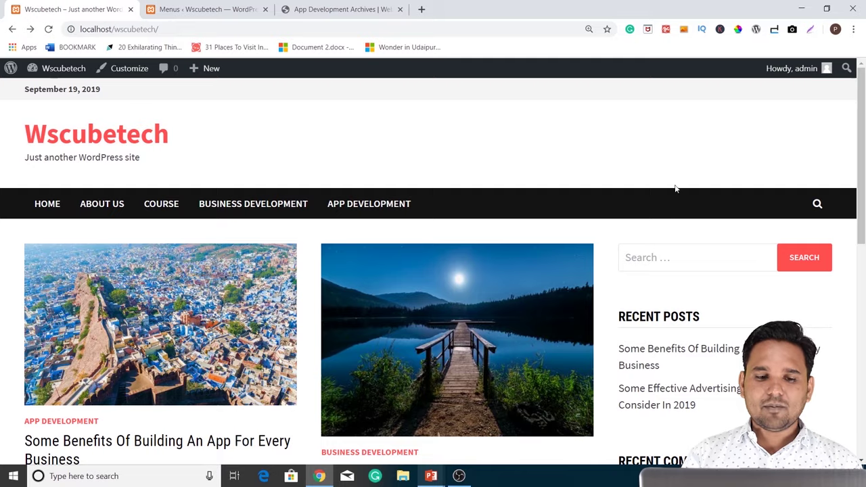
pyautogui.scroll(-2, 648, 195)
pyautogui.click(261, 99)
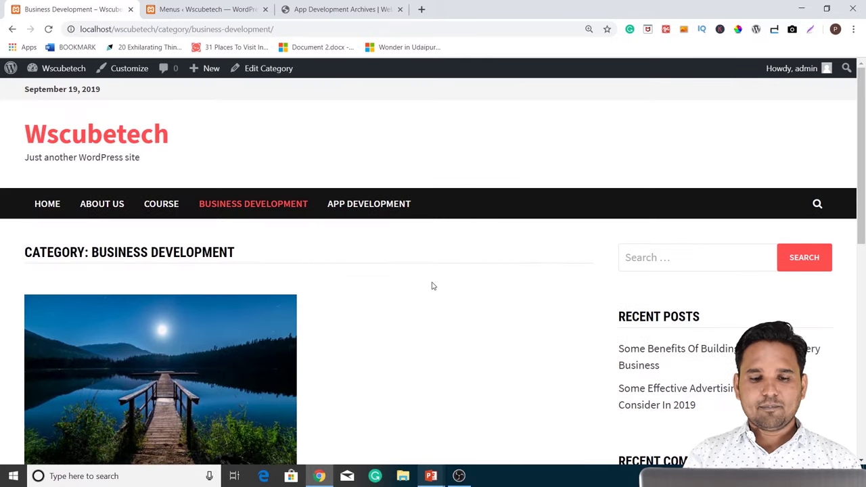
pyautogui.scroll(-5, 345, 315)
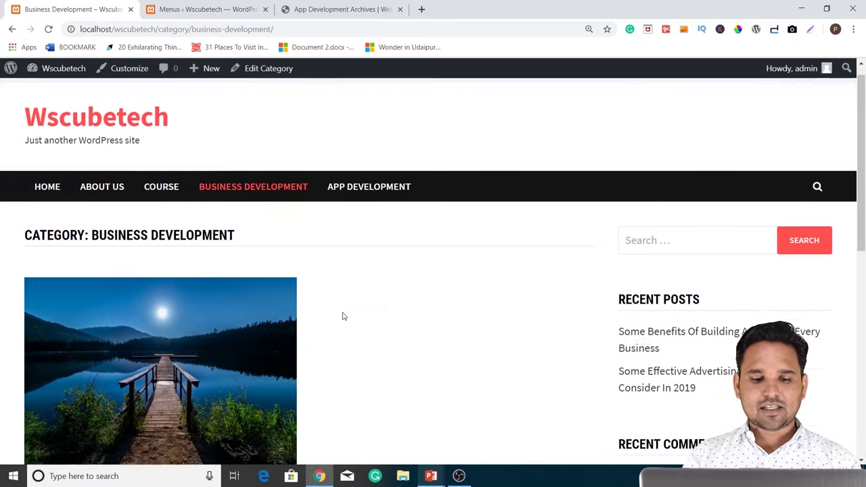
pyautogui.scroll(5, 311, 293)
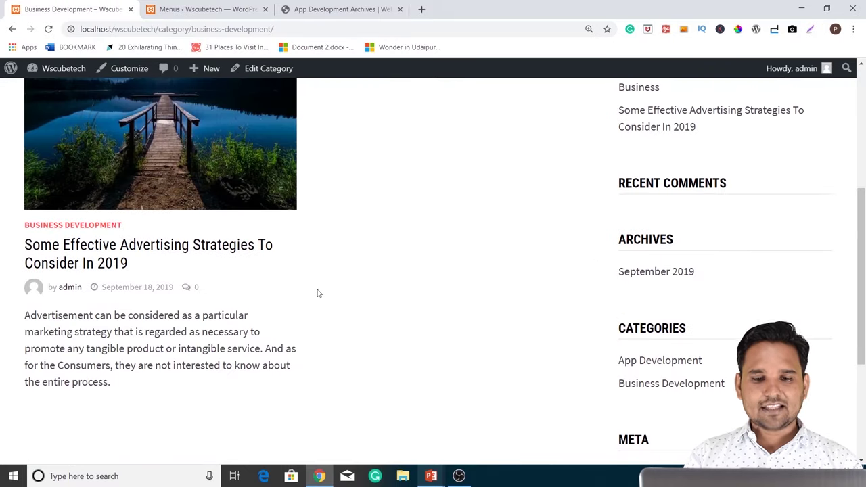
pyautogui.click(371, 210)
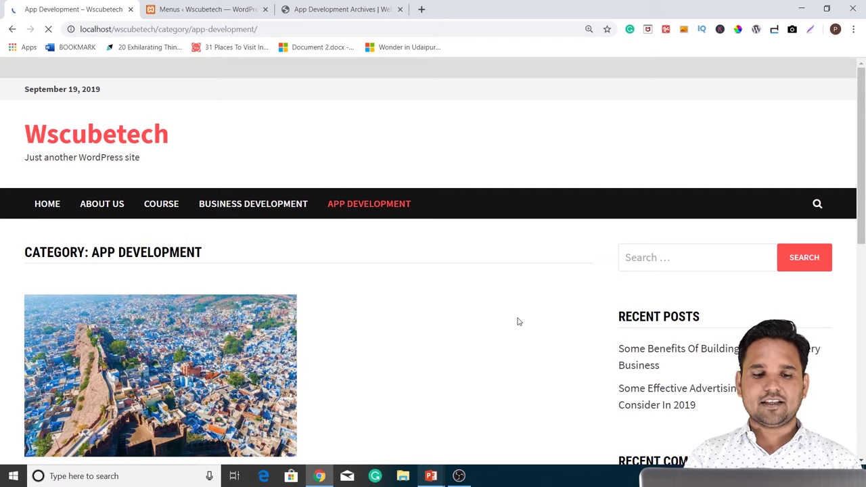
pyautogui.scroll(-5, 525, 320)
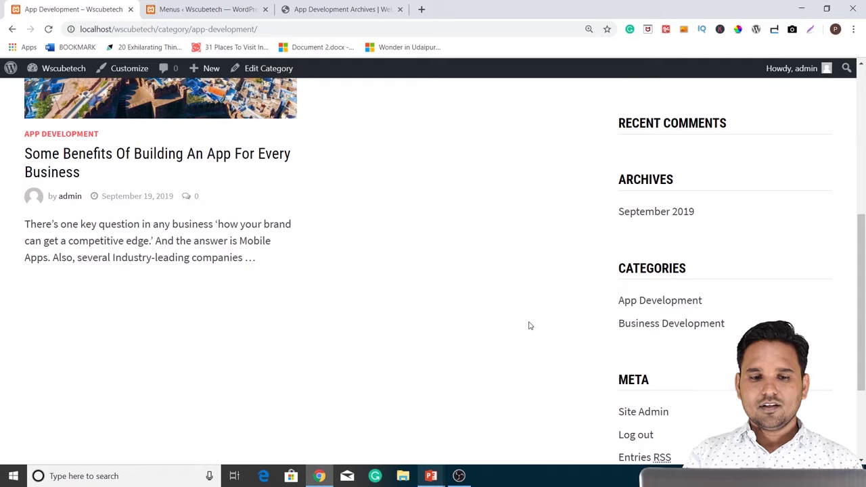
pyautogui.scroll(4, 529, 323)
pyautogui.scroll(1, 531, 325)
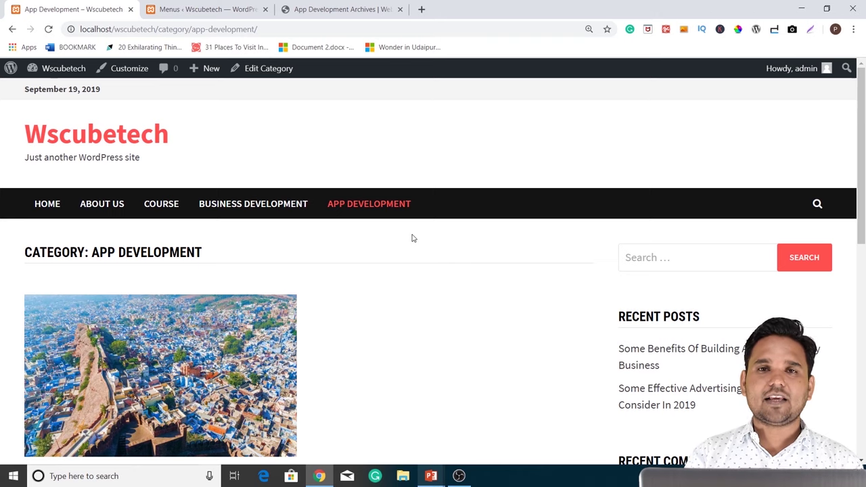
# Create a post category named "APP Development New" with App Development as its parent category
pyautogui.click(226, 9)
pyautogui.scroll(-1, 54, 281)
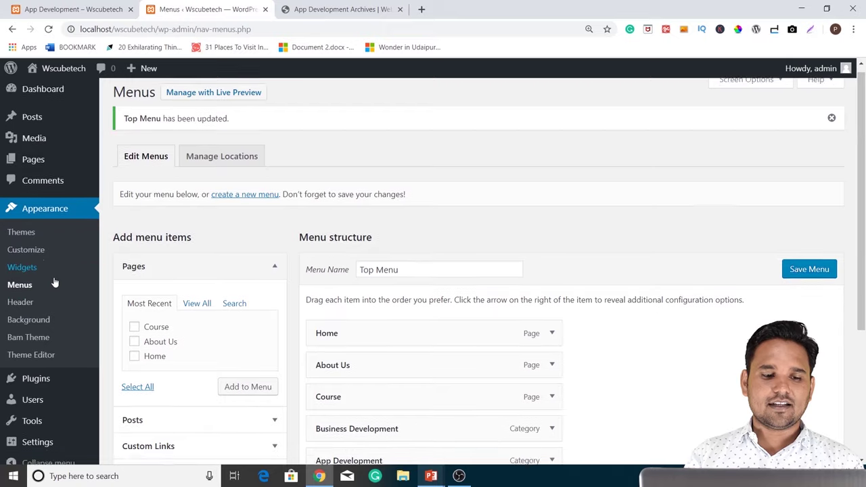
pyautogui.scroll(1, 22, 216)
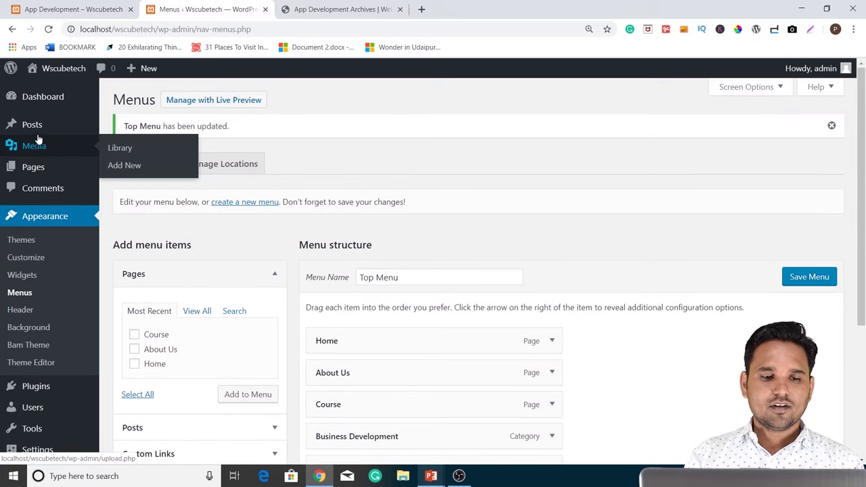
pyautogui.moveTo(77, 124)
pyautogui.click(134, 161)
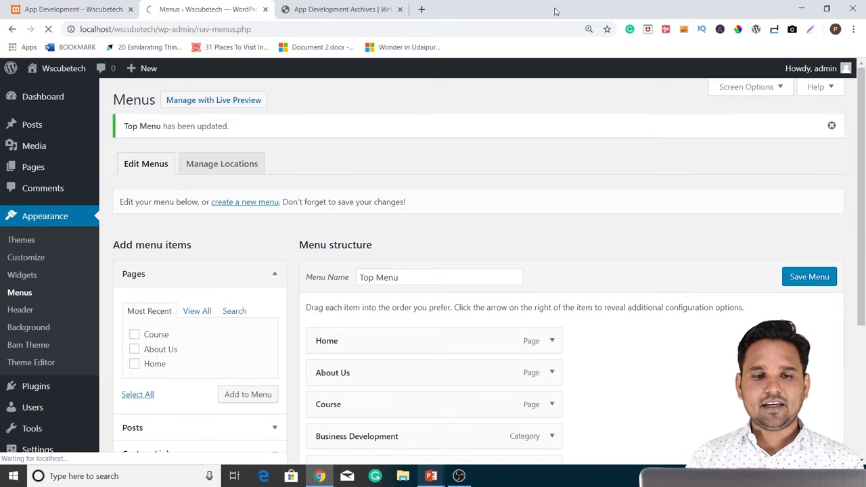
pyautogui.write('APP Development New')
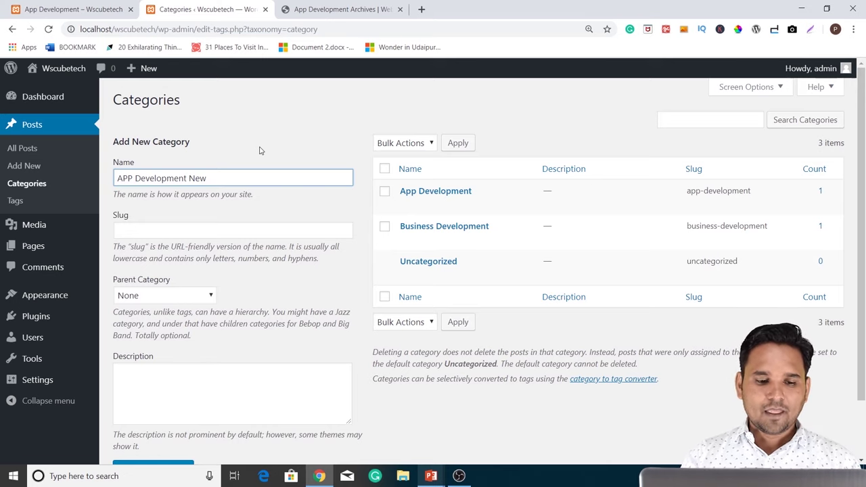
pyautogui.click(151, 295)
pyautogui.click(145, 321)
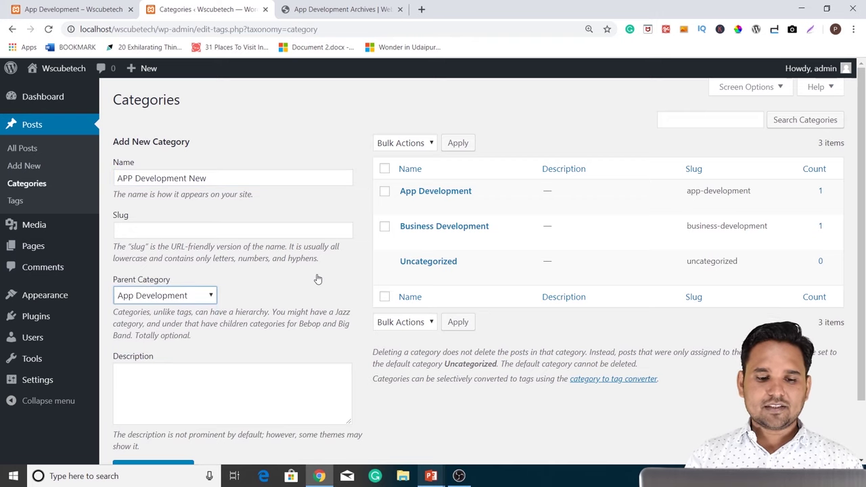
pyautogui.scroll(-2, 370, 257)
pyautogui.click(155, 404)
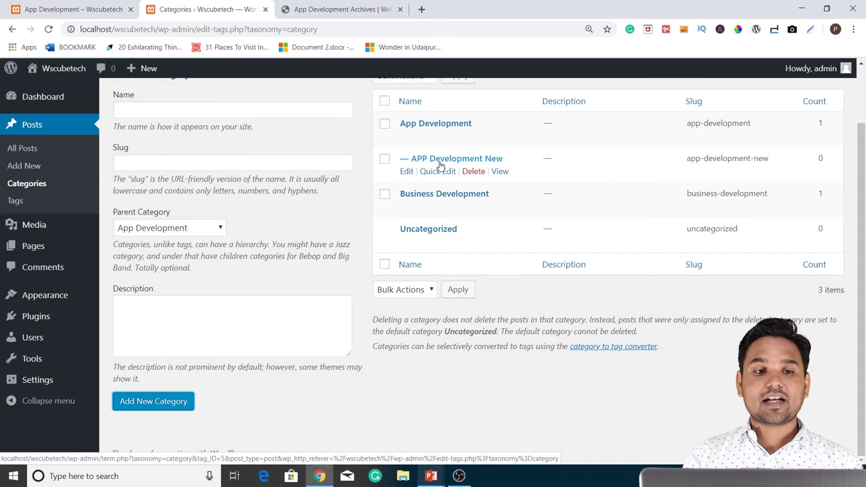
# Assign the APP Development New subcategory to the post "Some Benefits Of Building An App For Every Business" and update the post
pyautogui.click(87, 10)
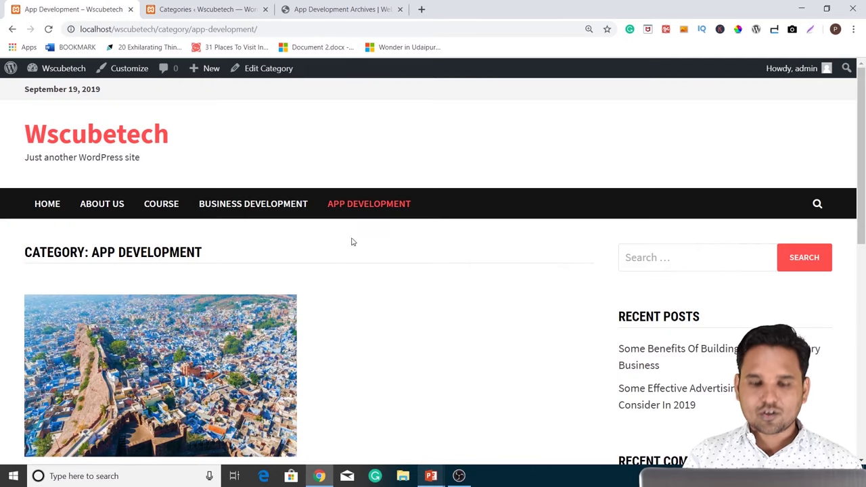
pyautogui.click(178, 9)
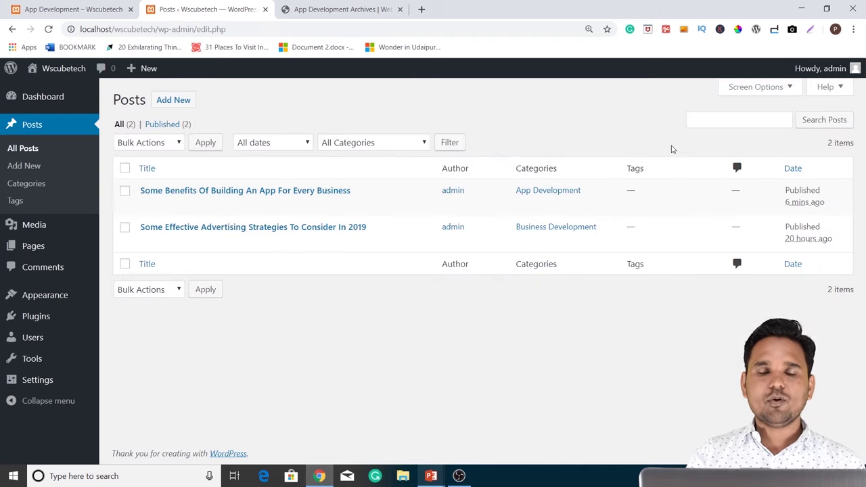
pyautogui.click(151, 205)
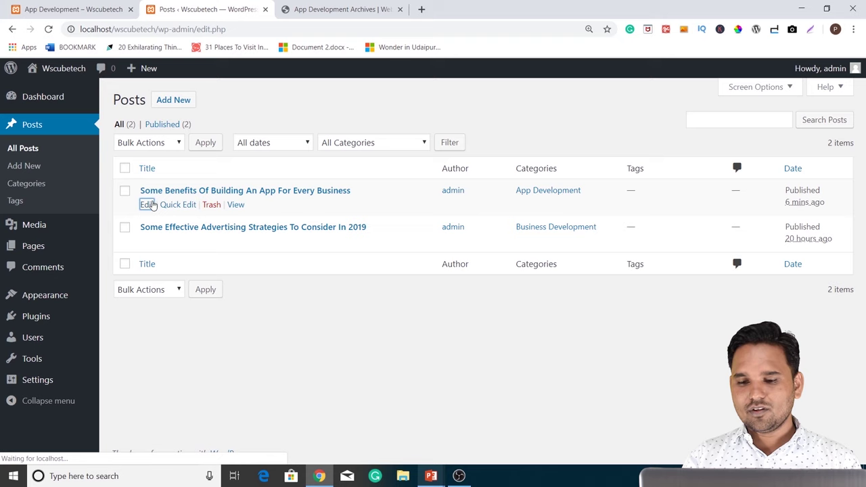
pyautogui.click(766, 366)
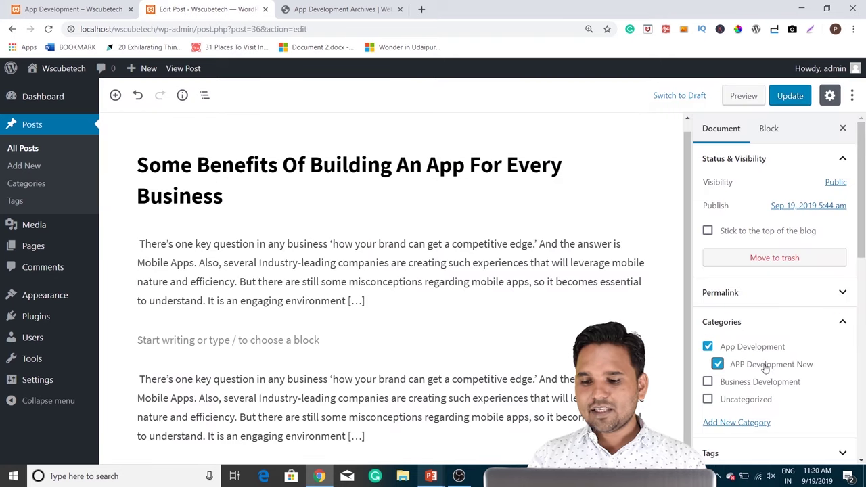
pyautogui.click(789, 95)
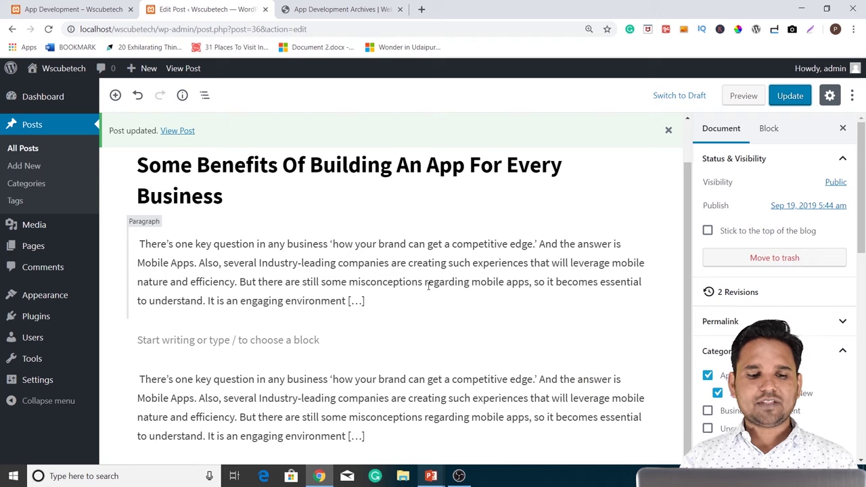
# Add the APP Development New category to the Top Menu as a sub item of App Development and save the menu
pyautogui.moveTo(40, 295)
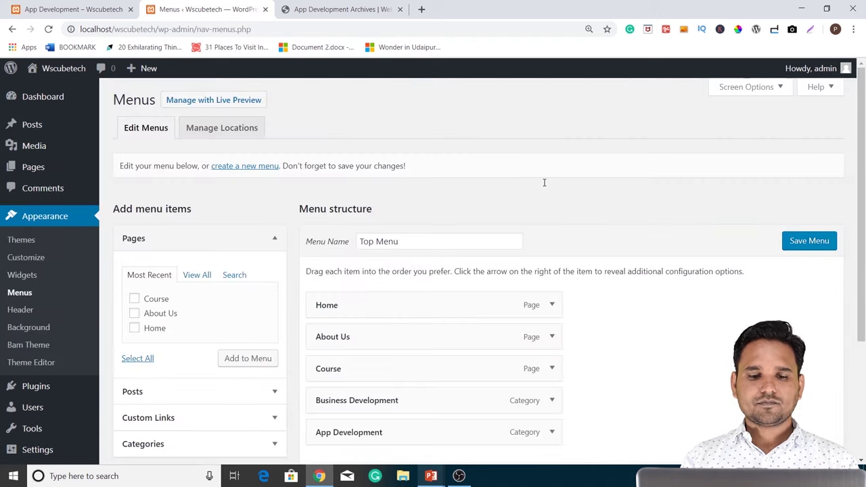
pyautogui.scroll(-2, 222, 282)
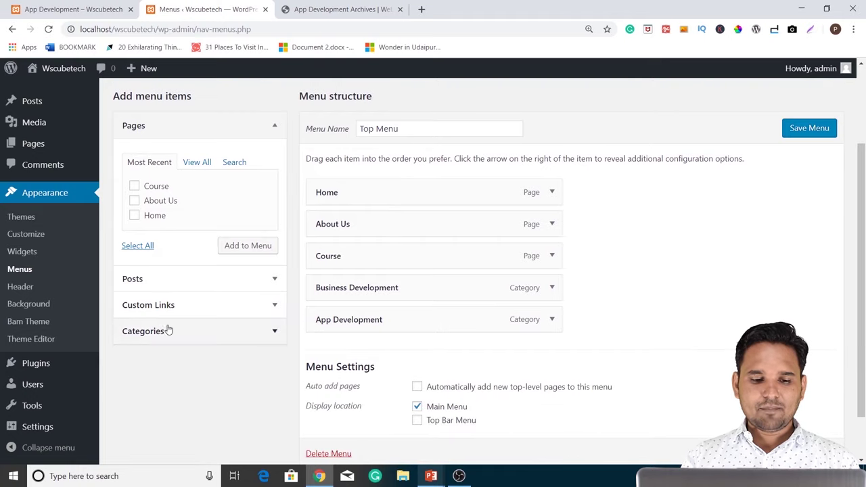
pyautogui.click(167, 331)
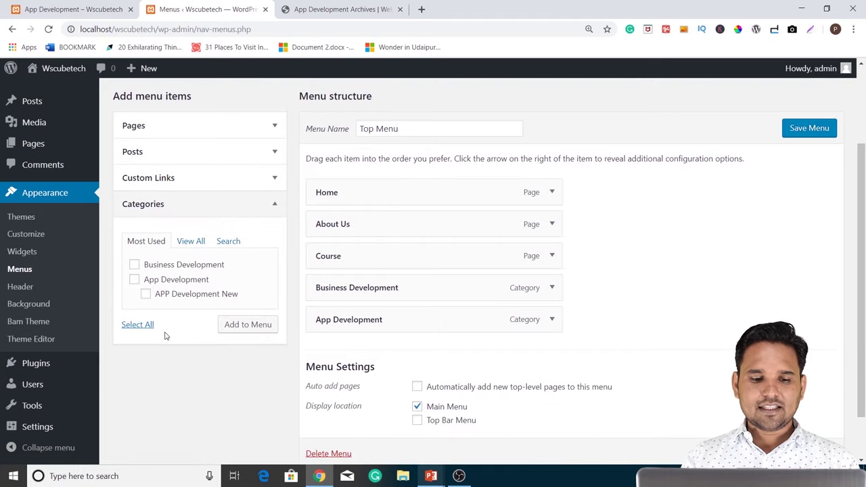
pyautogui.click(149, 298)
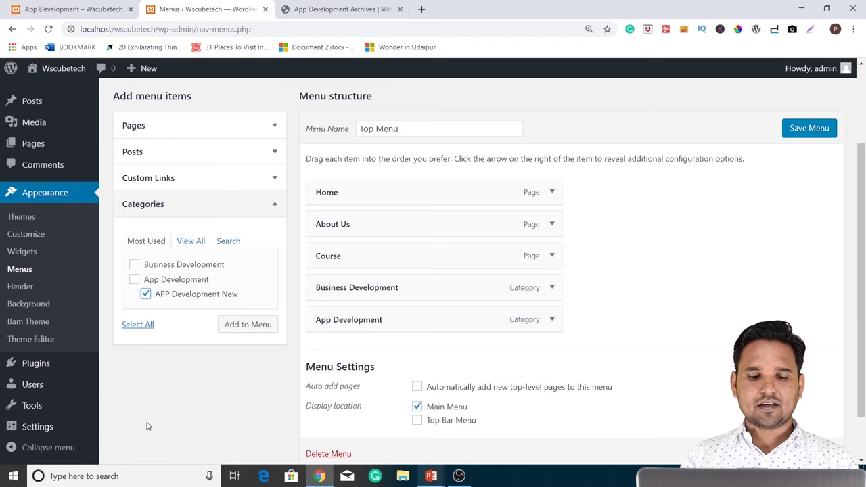
pyautogui.click(255, 325)
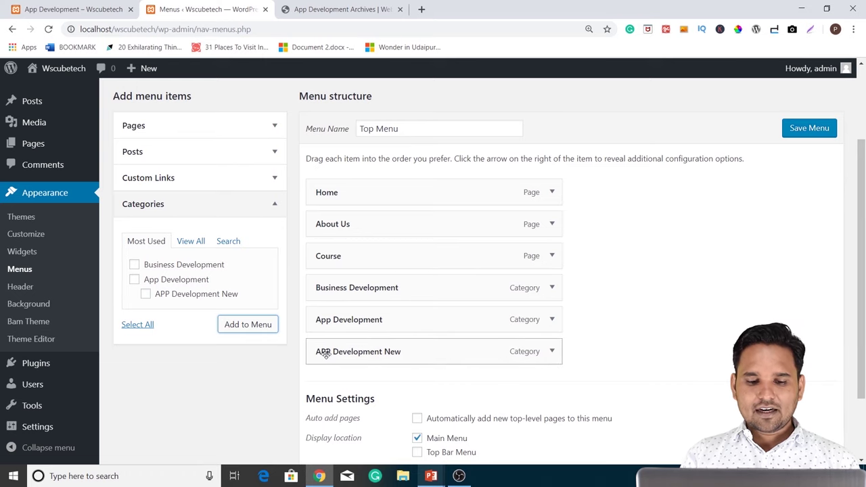
pyautogui.moveTo(323, 354); pyautogui.dragTo(344, 356)
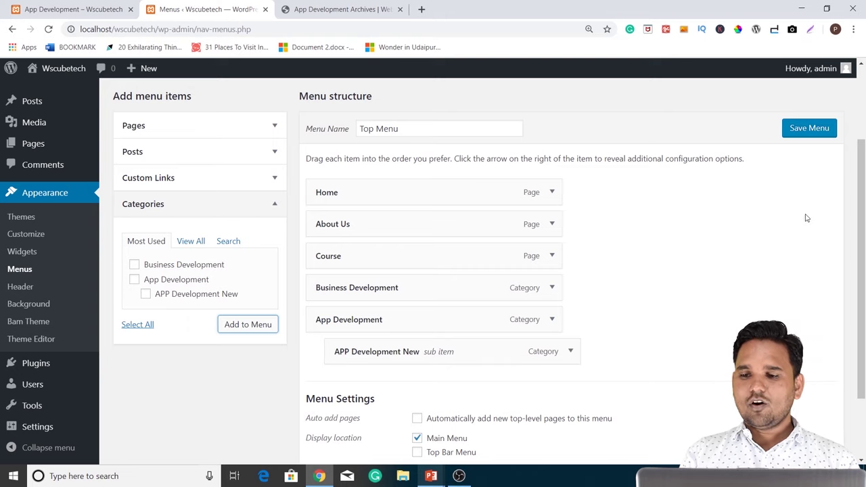
pyautogui.click(811, 129)
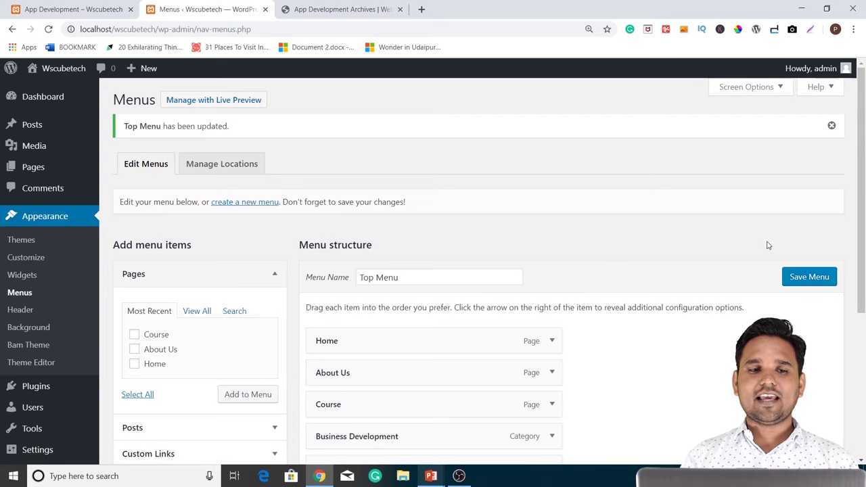
# Reload the site's category page and view the APP Development New category through the App Development entry in the site's navigation
pyautogui.click(82, 9)
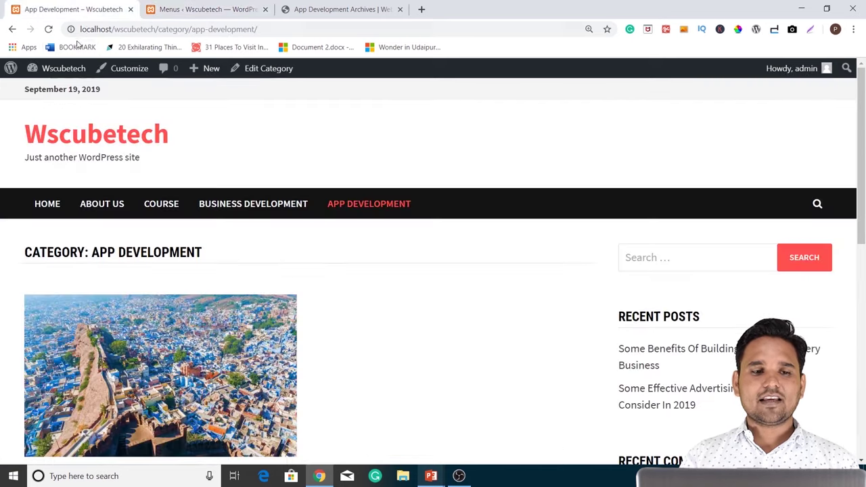
pyautogui.click(49, 29)
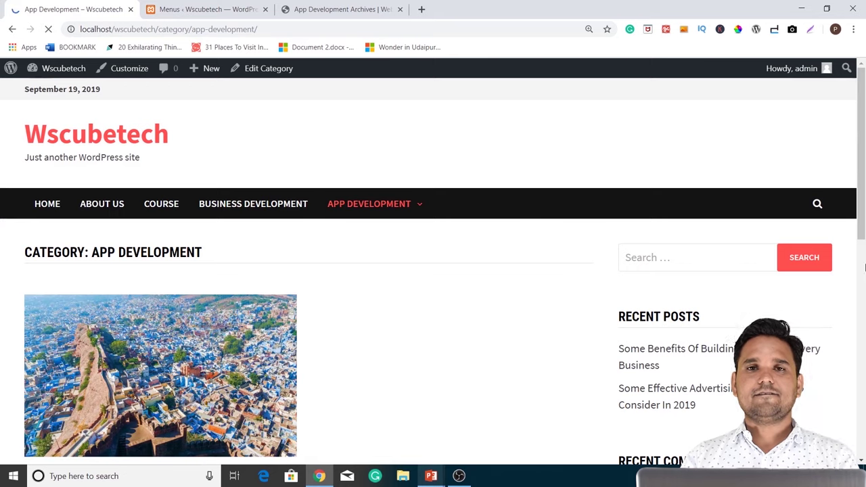
pyautogui.moveTo(387, 203)
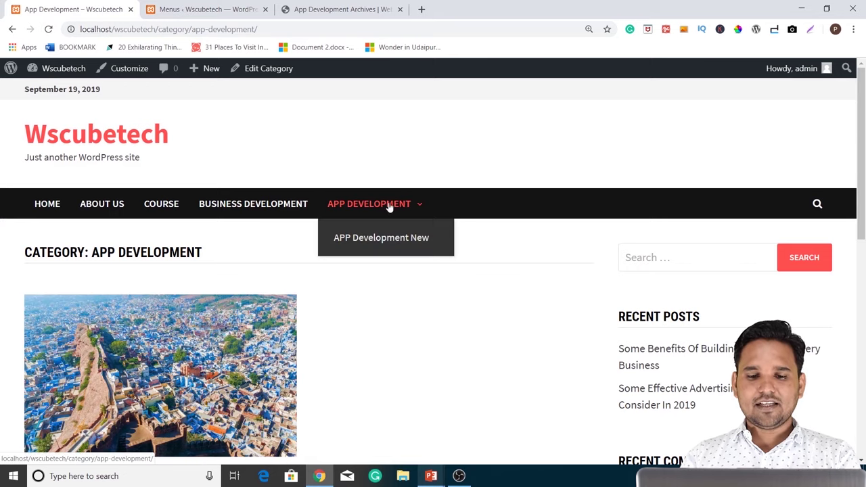
pyautogui.click(389, 242)
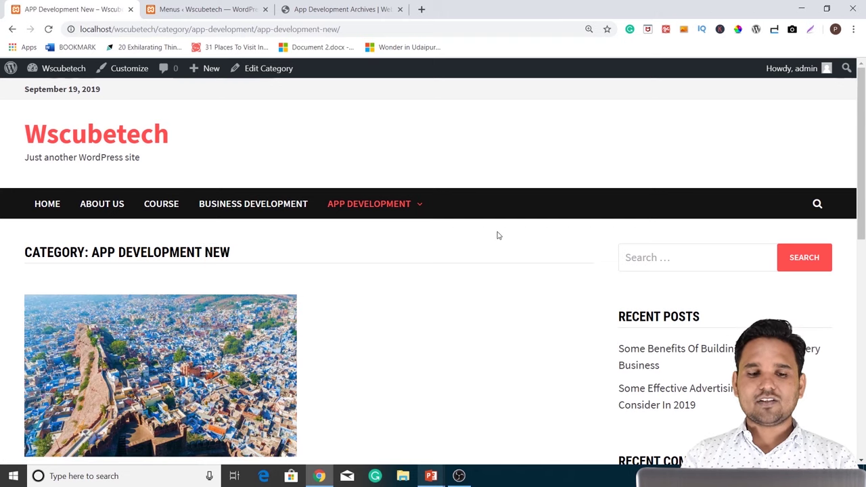